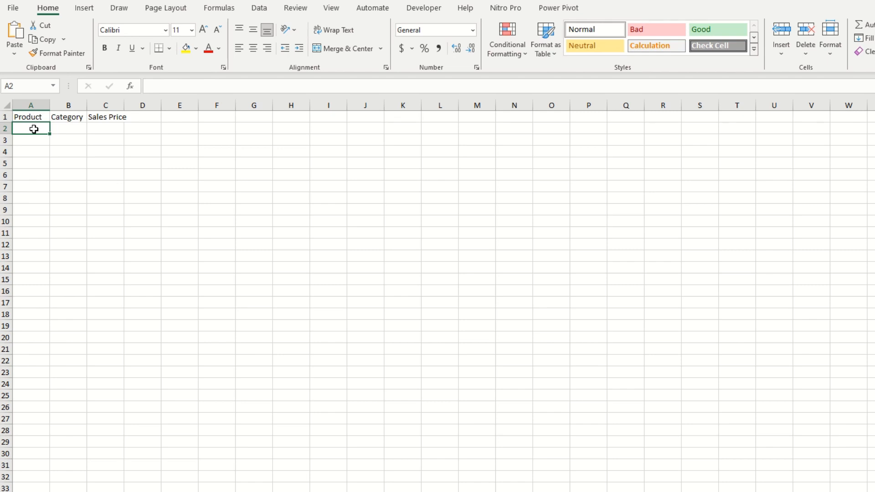
- Enter Smart TV and Smart Phone as the first two products in cells A2 and A3
text(Smart TV)
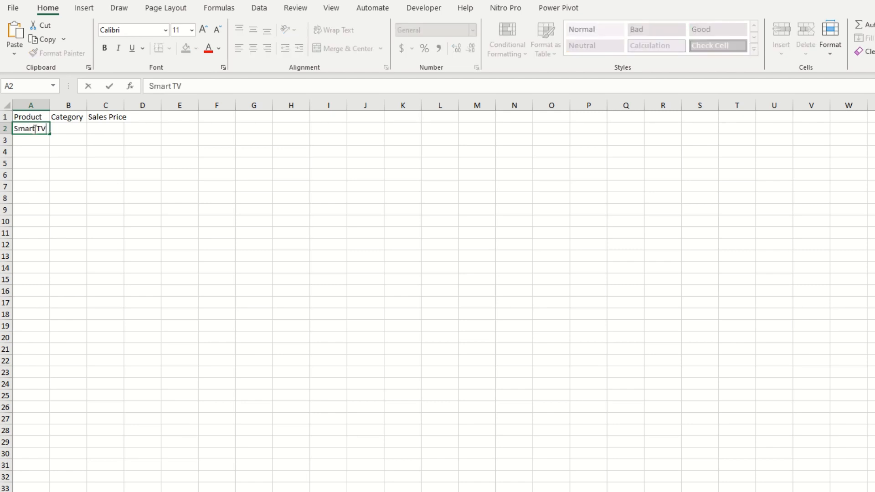
key(Return)
text(Smart)
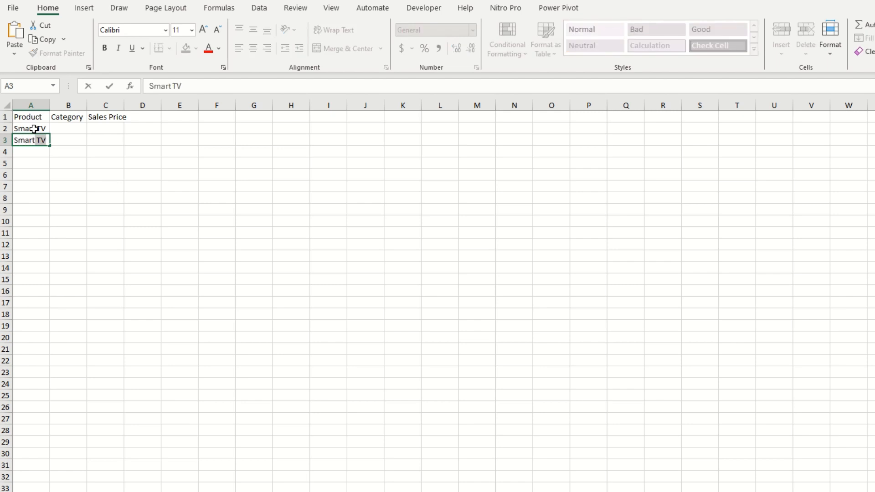
key(BackSpace)
text(t Phone)
key(Return)
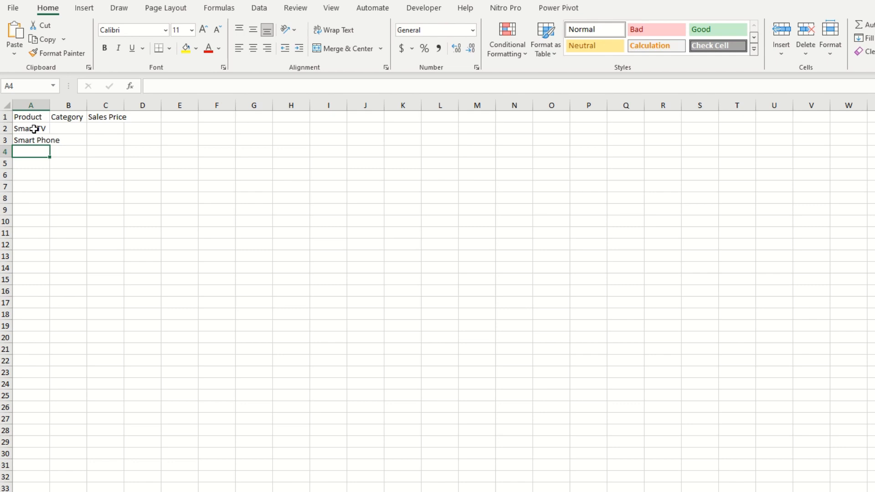
- Continue the Product column with Mens Blazer, Womens T-shirt and Leather Couch in cells A4 to A6
text(Mens Blazers)
key(Return)
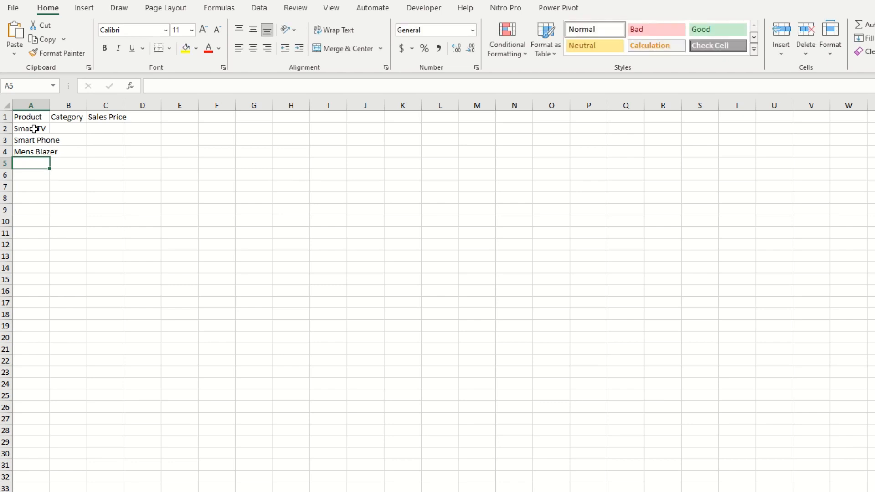
text(Wome)
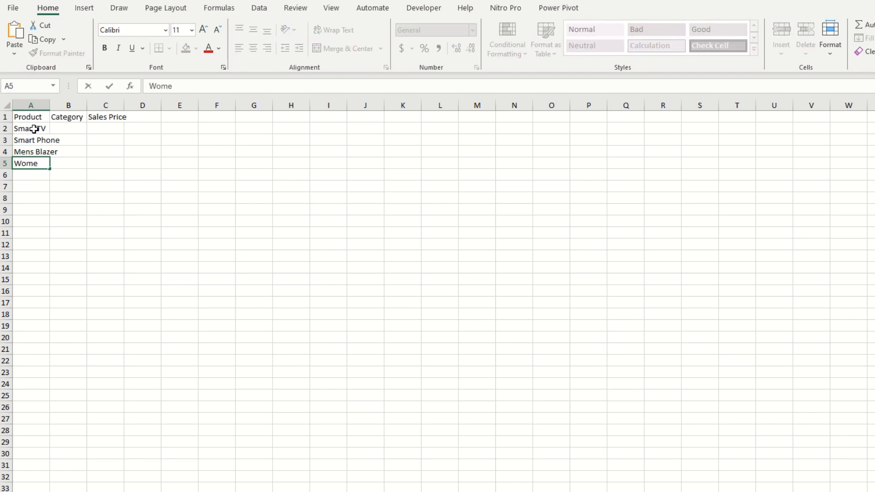
text(ns T-shirt)
key(Return)
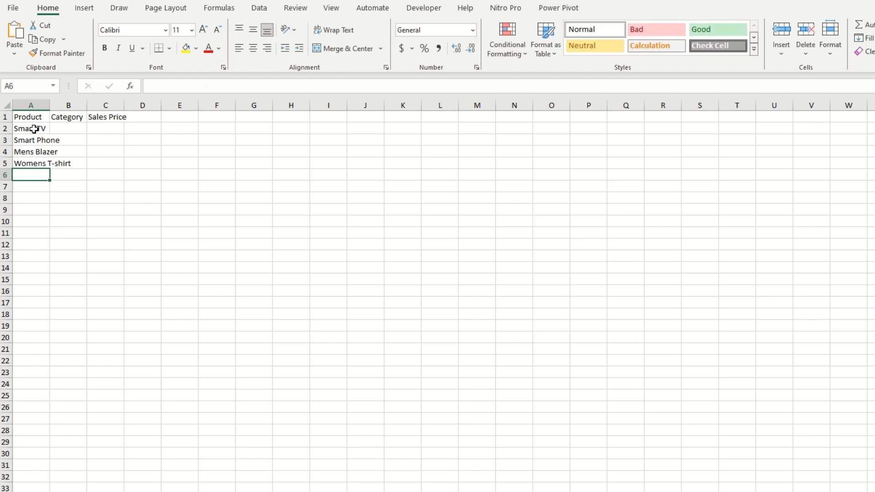
text(Leather Counc)
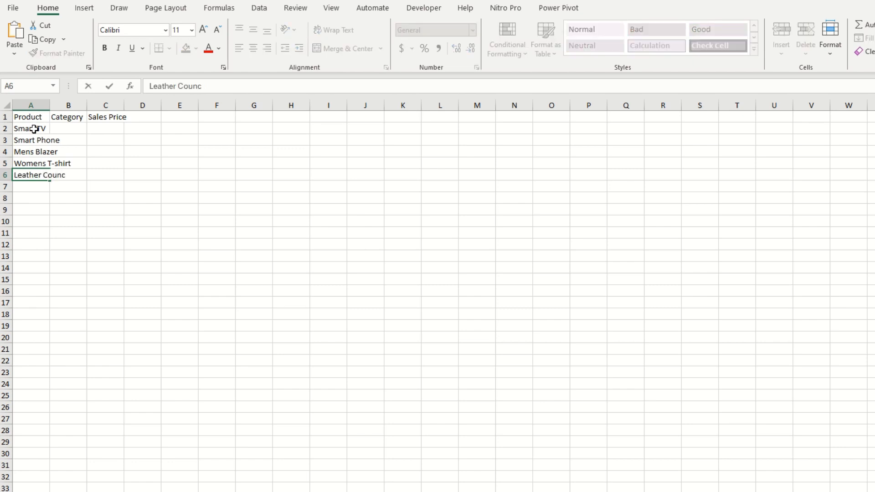
key(BackSpace)
key(BackSpace)
text(ch)
key(Tab)
- Enter Electronics as the category of the Smart TV and Smart Phone in cells B2 and B3
key(Up)
key(Up)
key(Up)
key(Up)
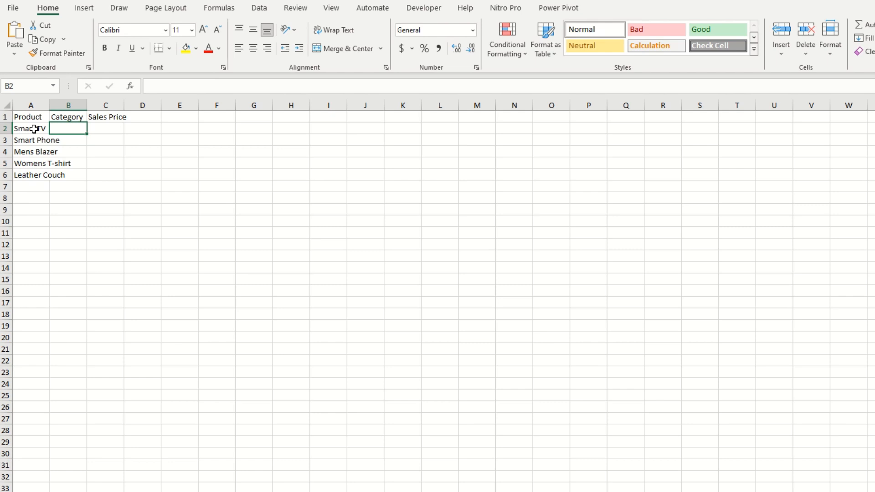
text(Electronis)
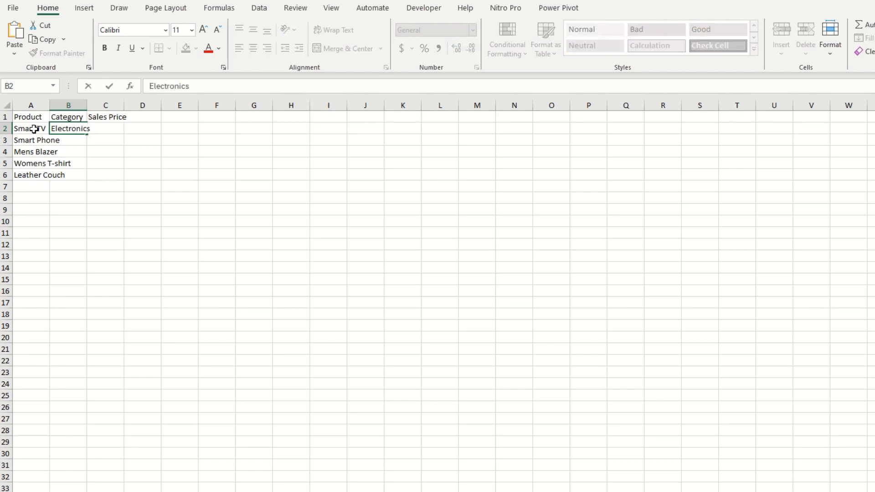
key(BackSpace)
text(cs)
key(Return)
text(Electronics)
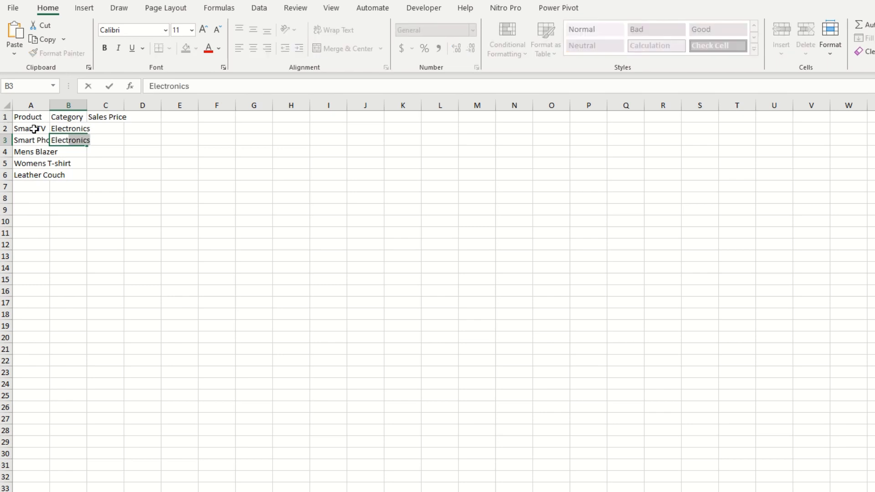
key(Return)
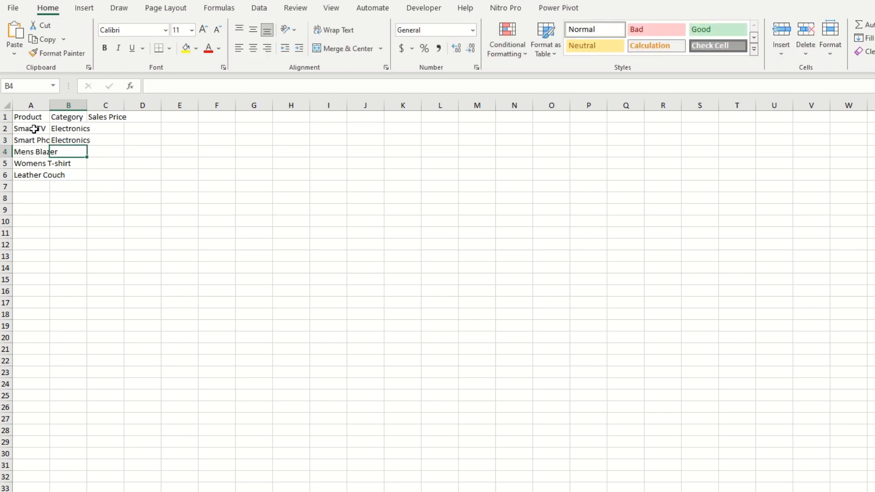
- Enter Clothing as the category in cells B4 and B5, and Furniture in B6
text(C)
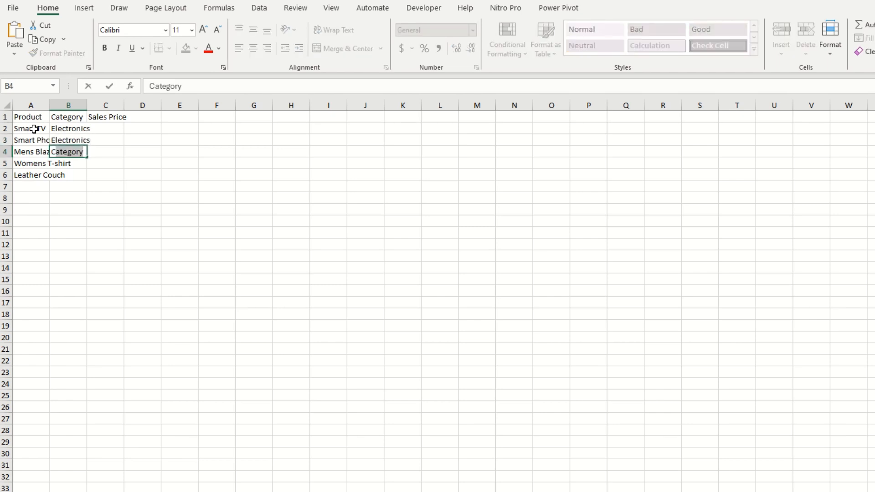
text(lothing)
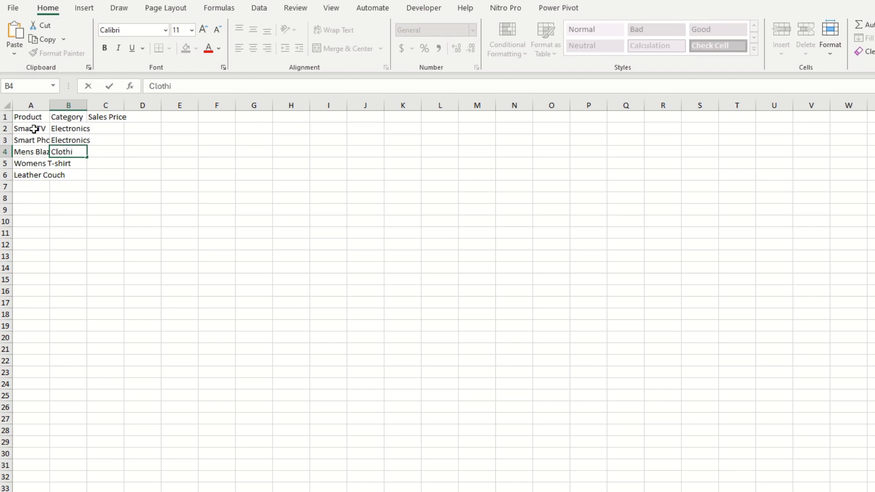
key(Return)
text(Clothing)
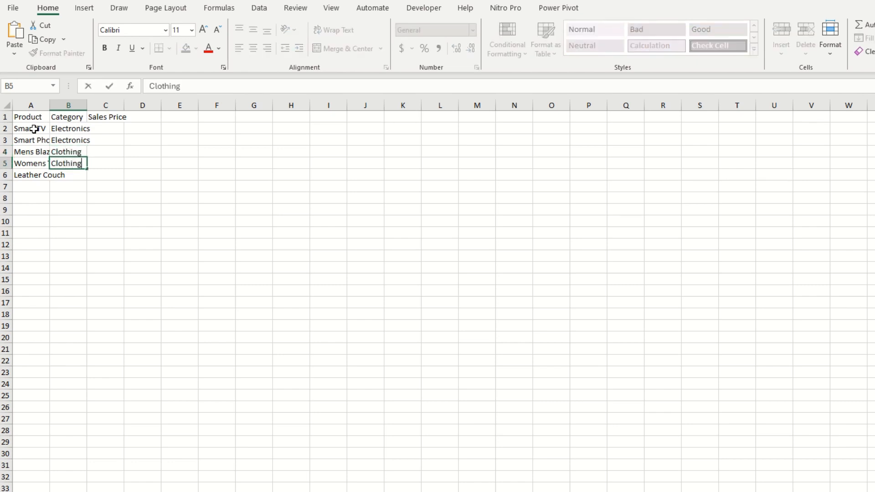
key(Return)
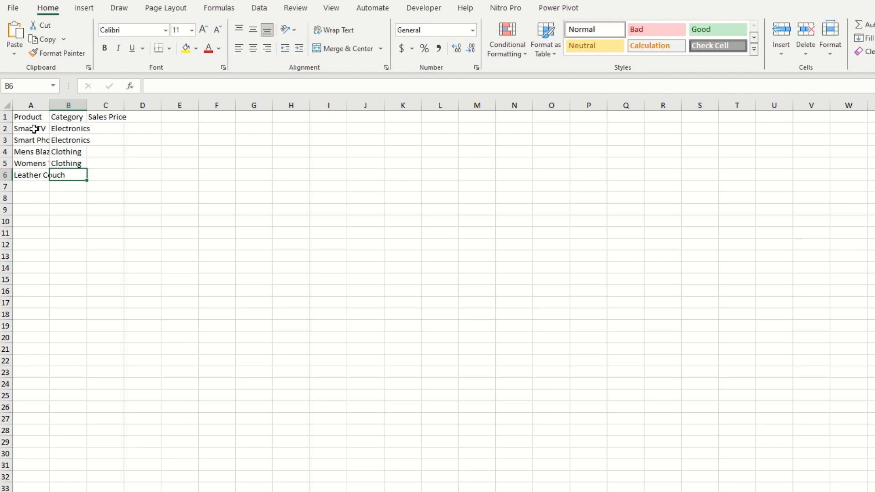
text(Furniture)
click(96, 137)
- Fill the Sales Price column from C2 to C6 with 500, 300, 450, 600 and 200
click(100, 128)
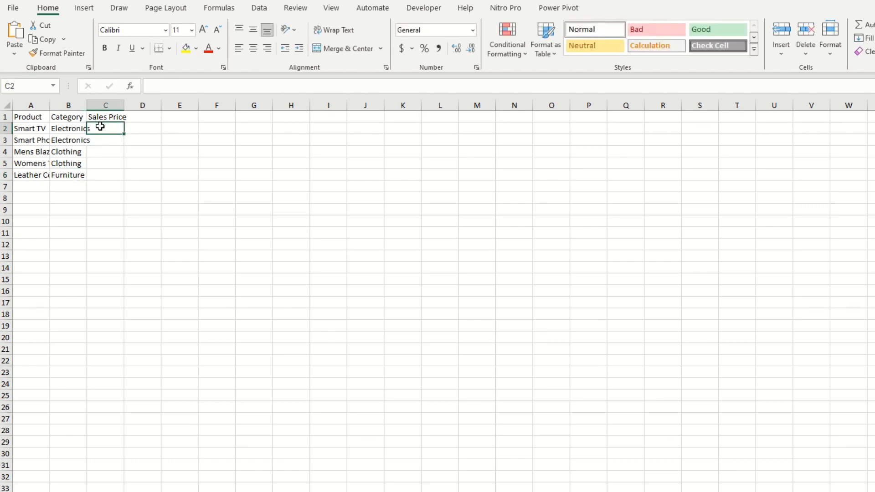
text(500)
key(Return)
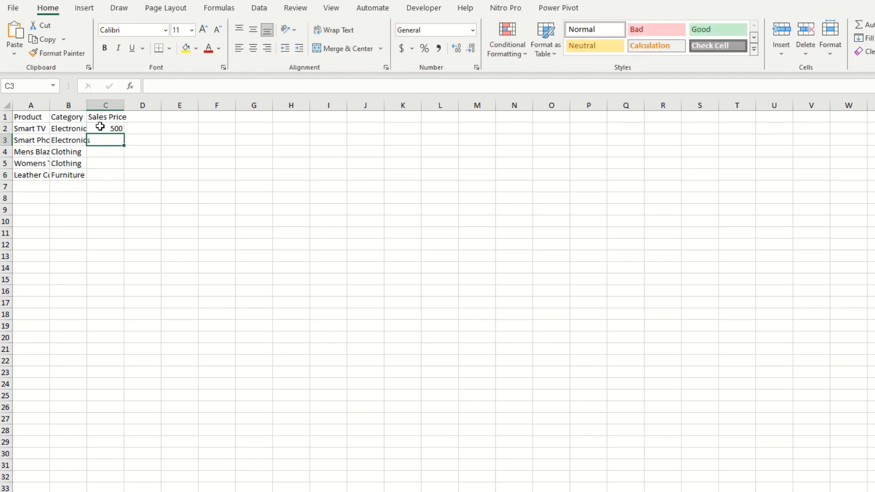
text(300)
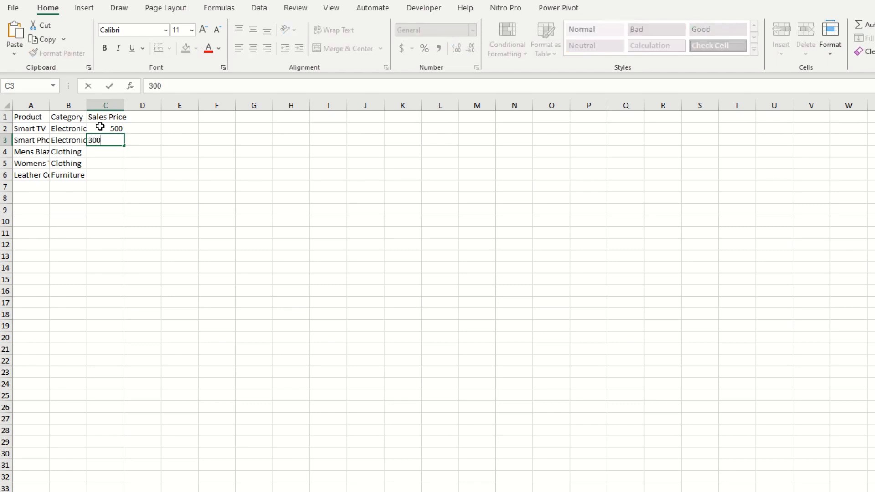
key(Return)
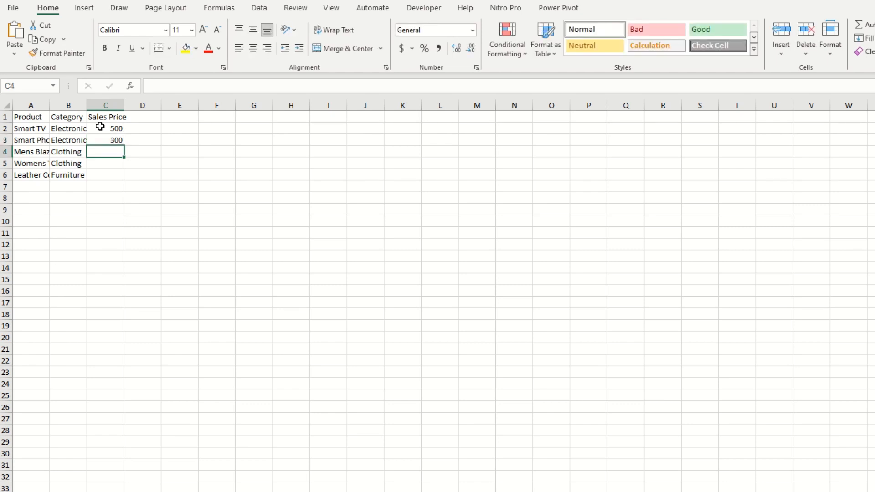
text(450)
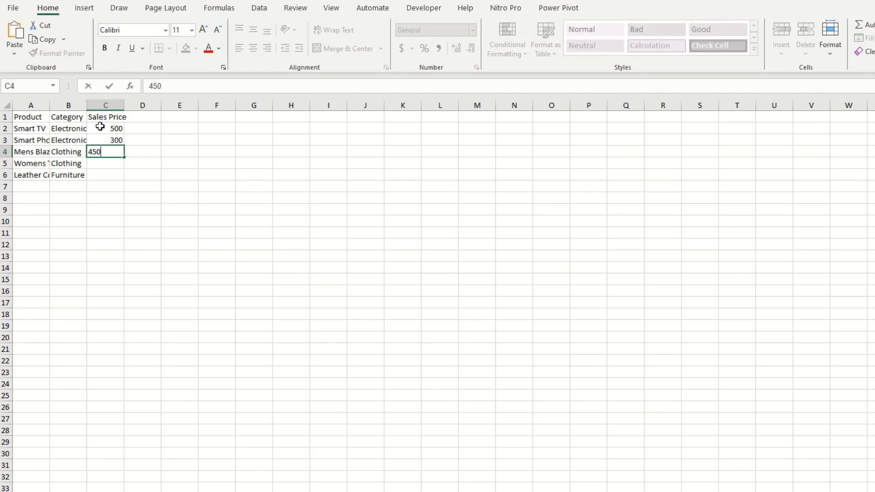
key(Return)
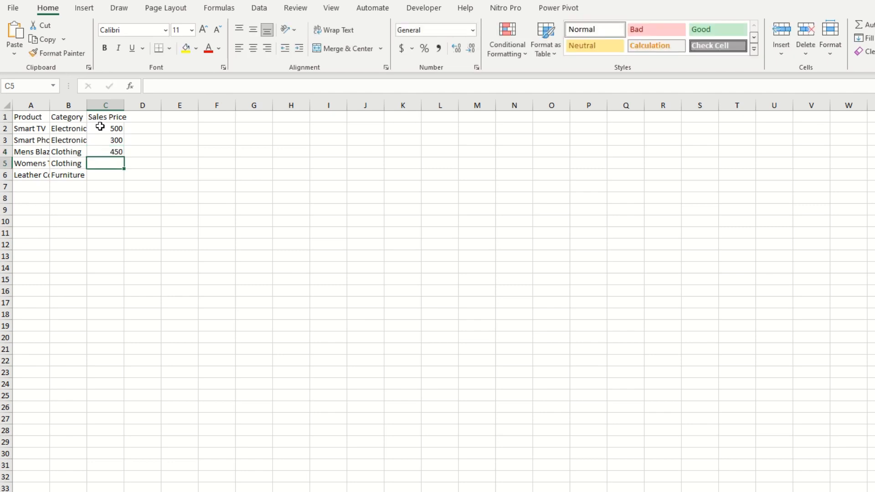
text(600)
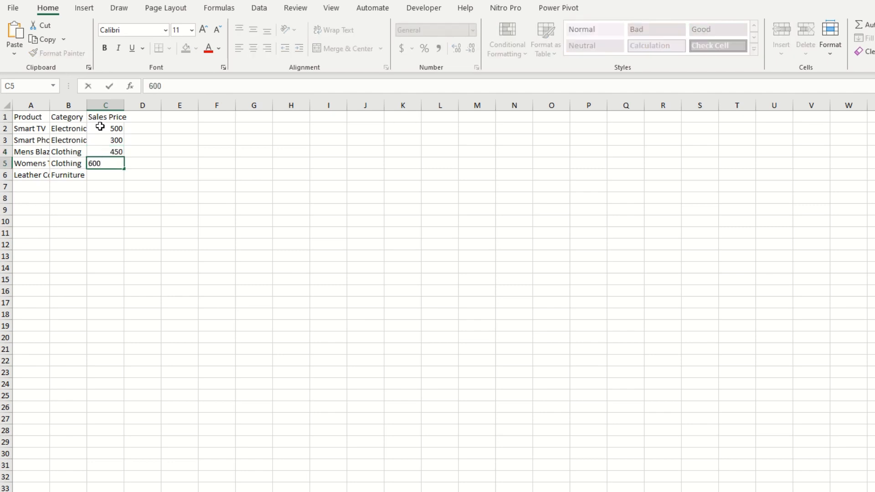
key(Return)
text(200)
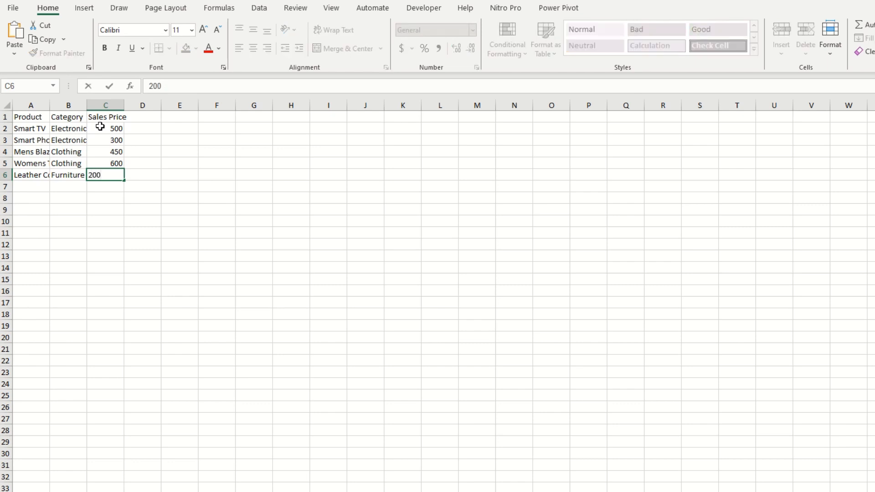
click(184, 150)
- Apply the dollar accounting format to the prices in C2:C6 and autofit the widths of columns A to C
drag(107, 131, 103, 175)
click(402, 48)
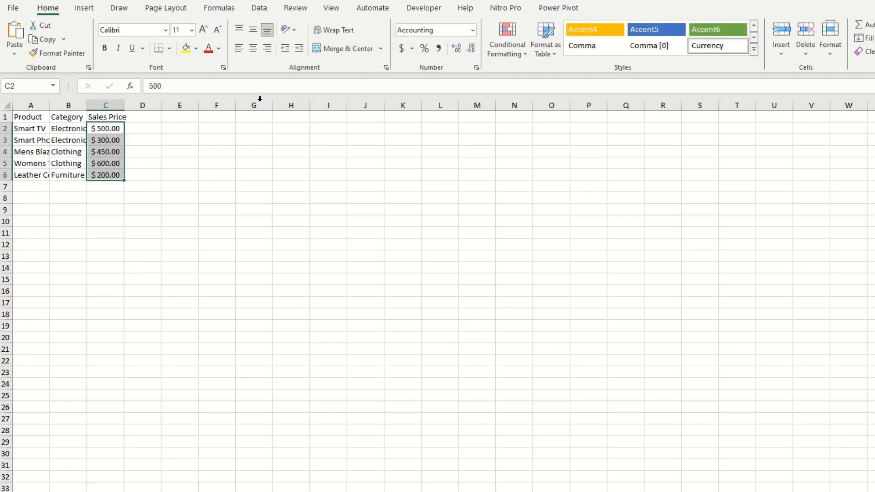
drag(32, 105, 120, 104)
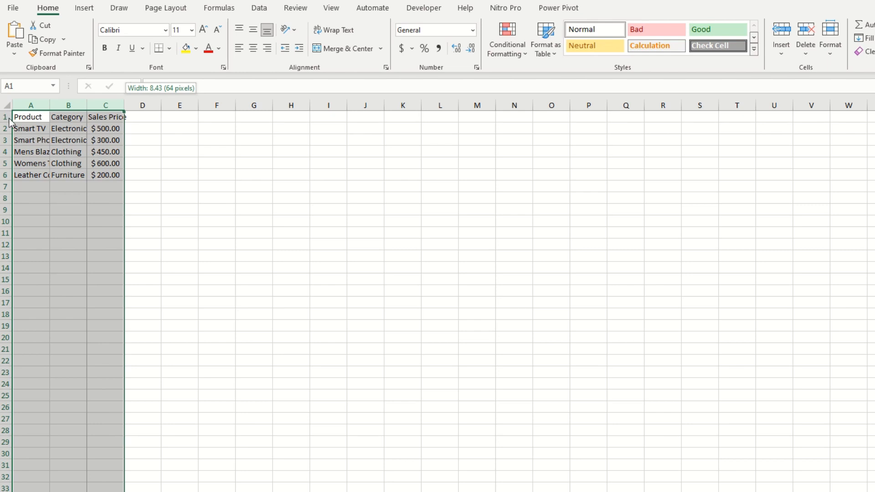
double_click(122, 105)
- Make the header row 1 bold
click(6, 117)
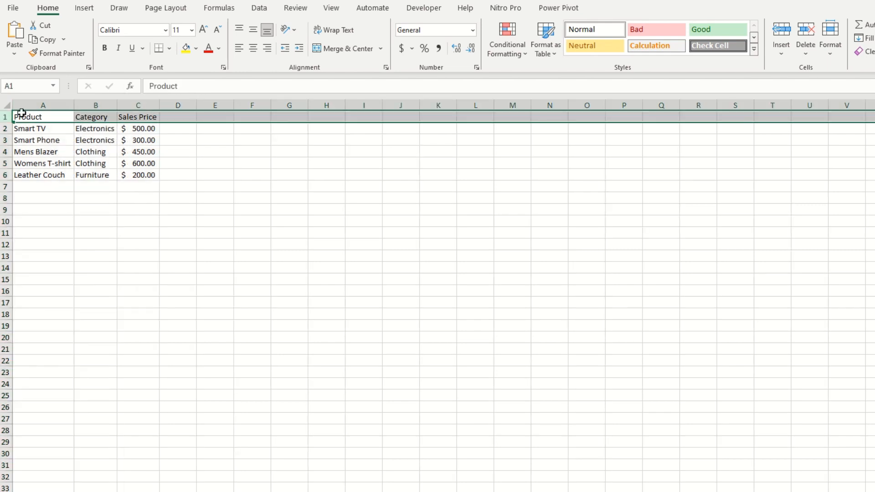
click(105, 49)
click(178, 220)
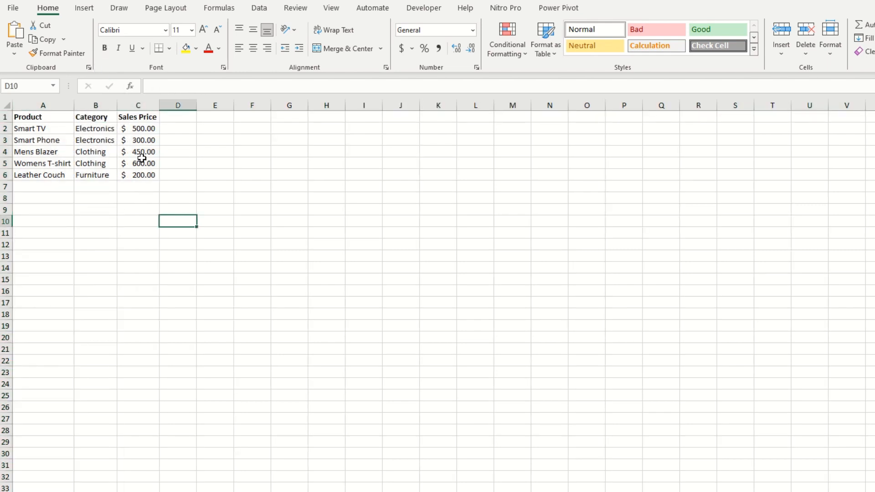
- Add the label "SUM function" in cell B8 and widen column B to fit it
click(87, 199)
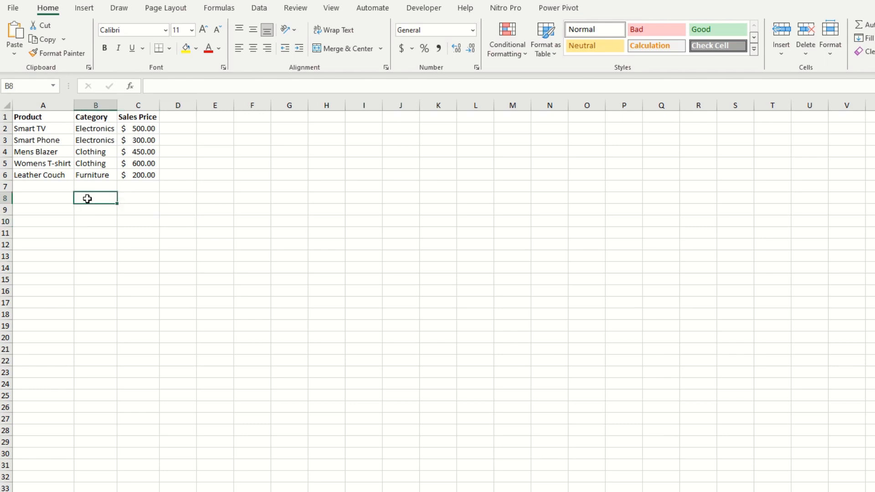
text(SUM)
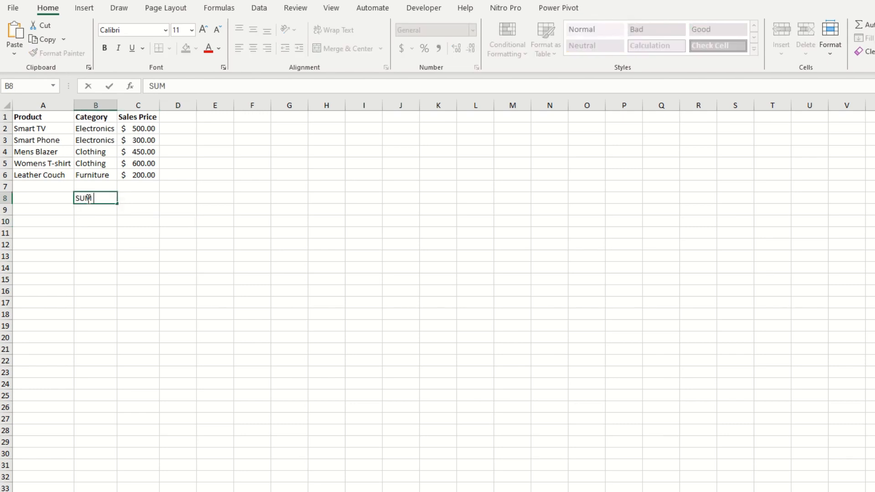
text( function)
click(111, 243)
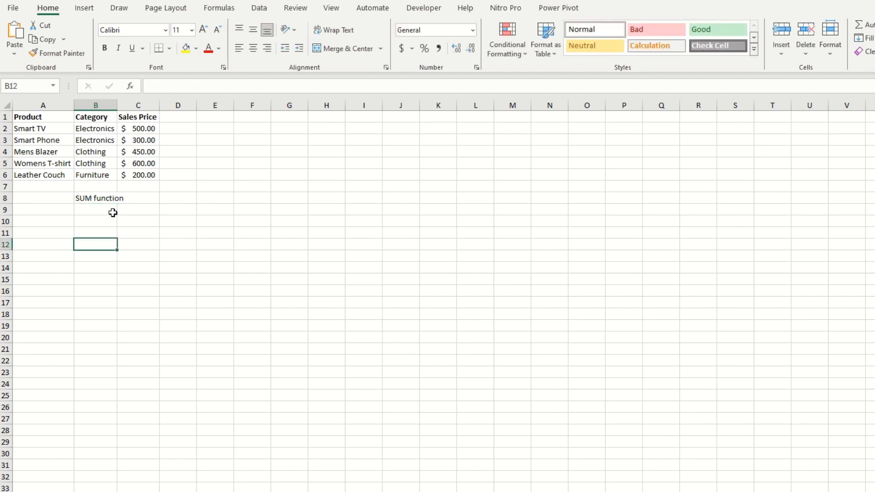
drag(117, 105, 130, 106)
- Total the sales prices in cell C8 with the formula =SUM(C2:C6)
click(138, 198)
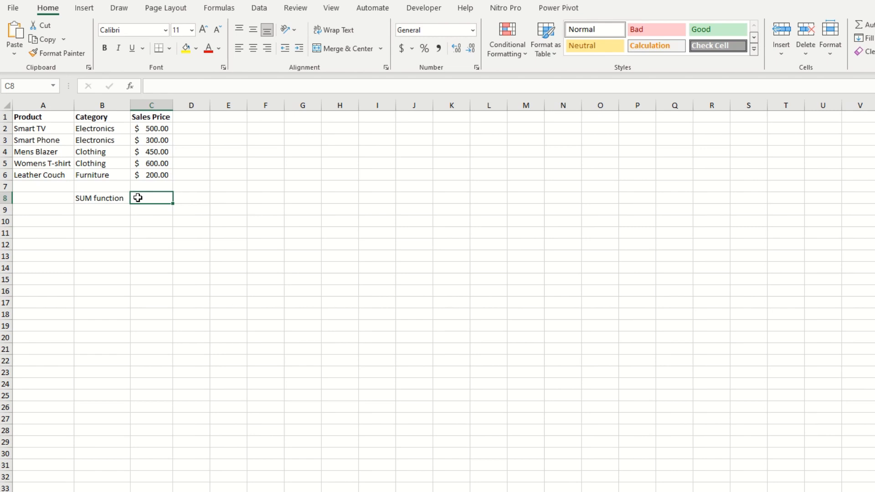
text(=SUM()
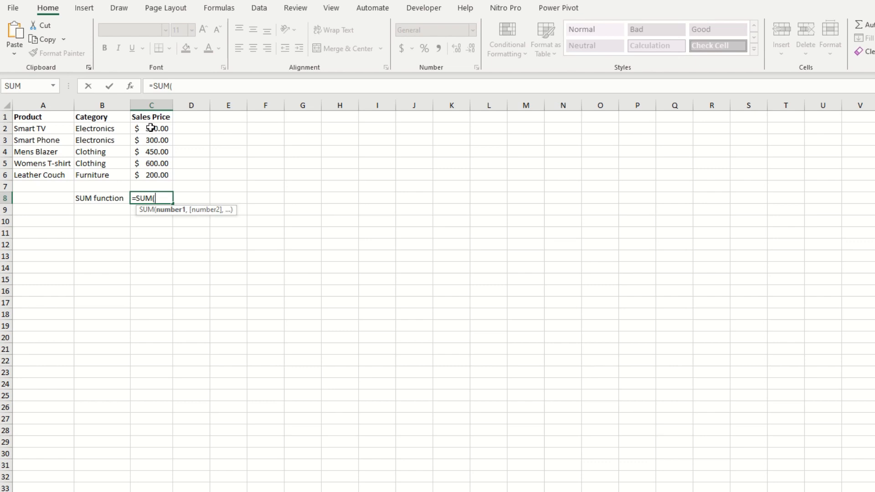
drag(151, 128, 144, 174)
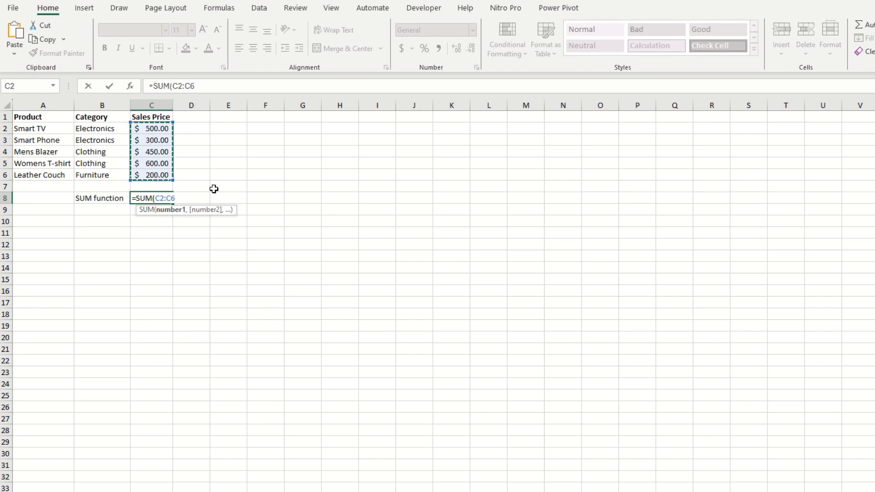
text())
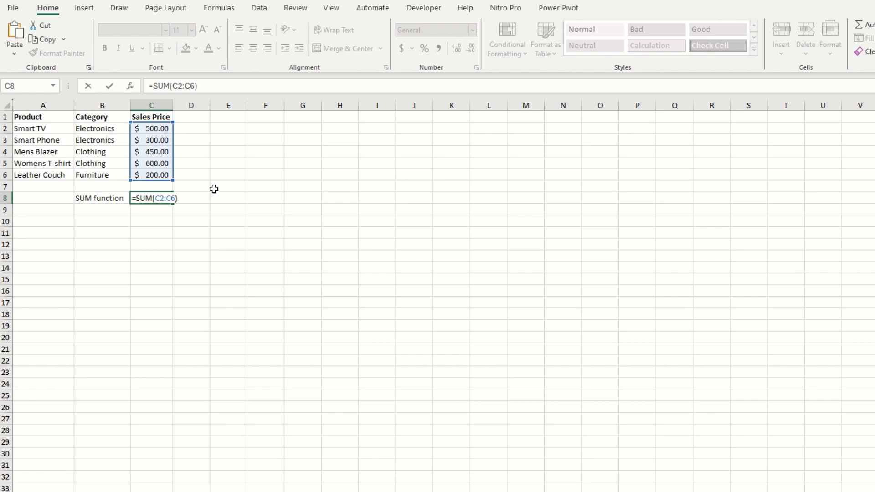
key(Return)
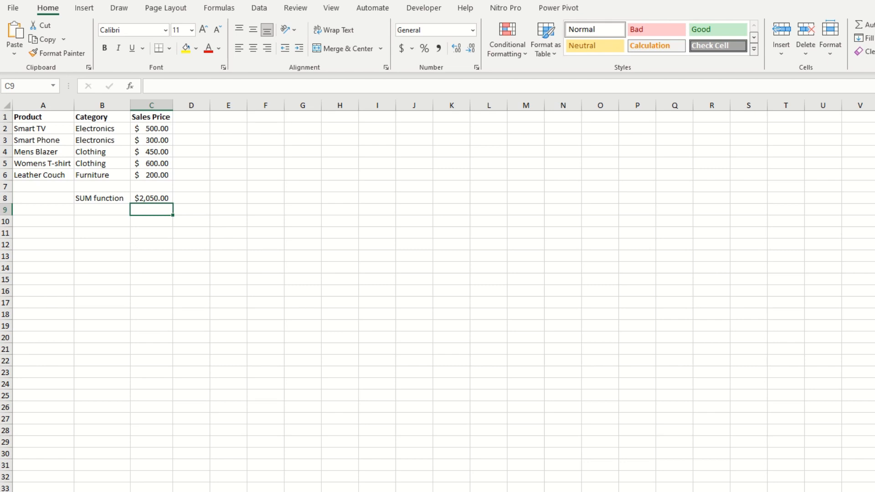
- Create a copy of Sheet1 at the end of the same workbook
right_click(73, 491)
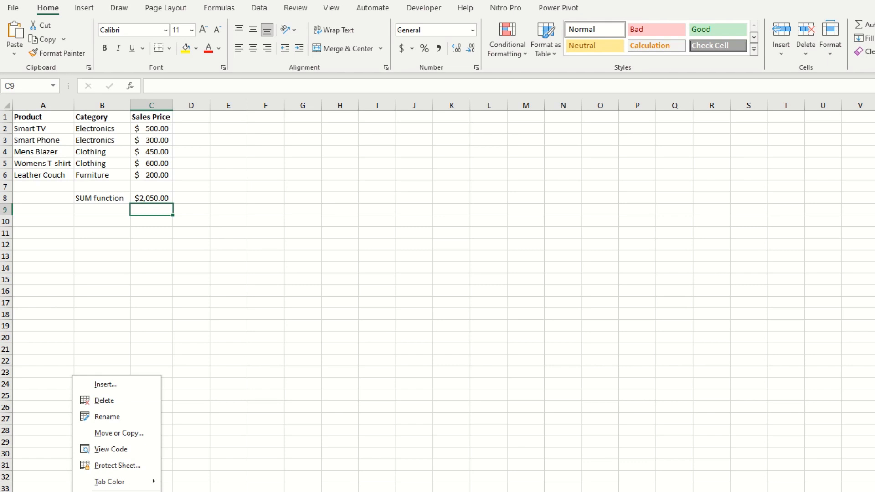
click(116, 434)
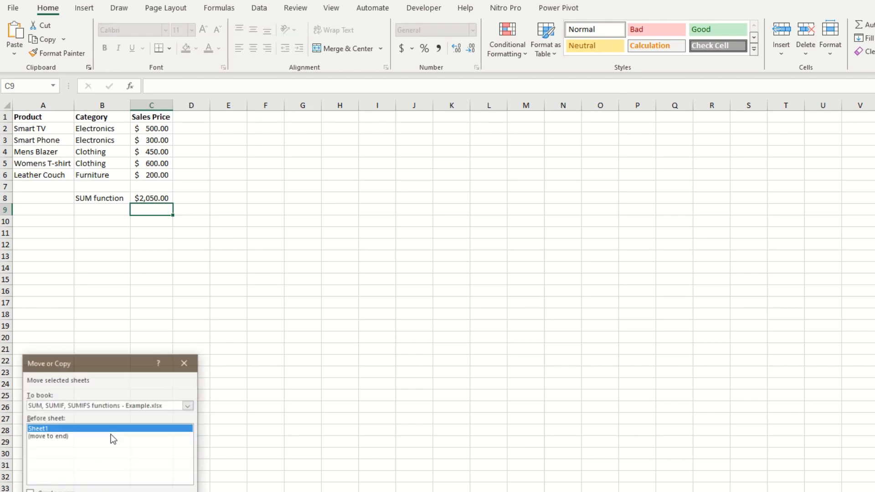
click(51, 406)
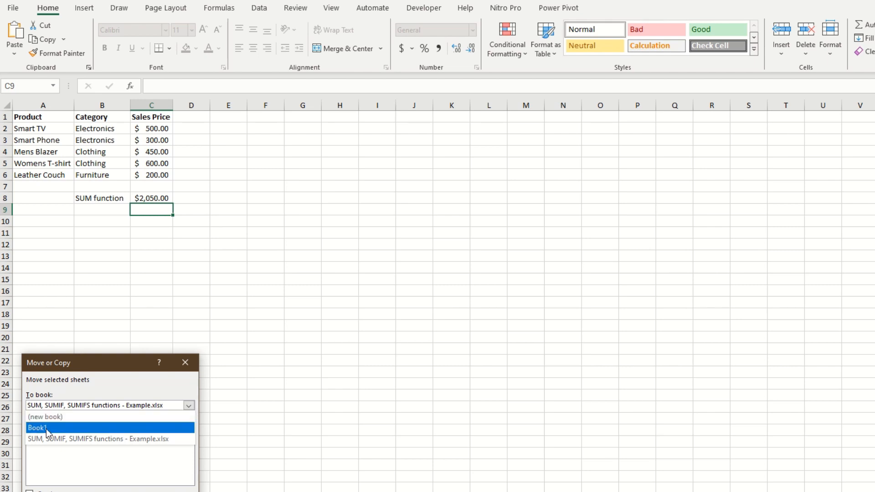
click(51, 407)
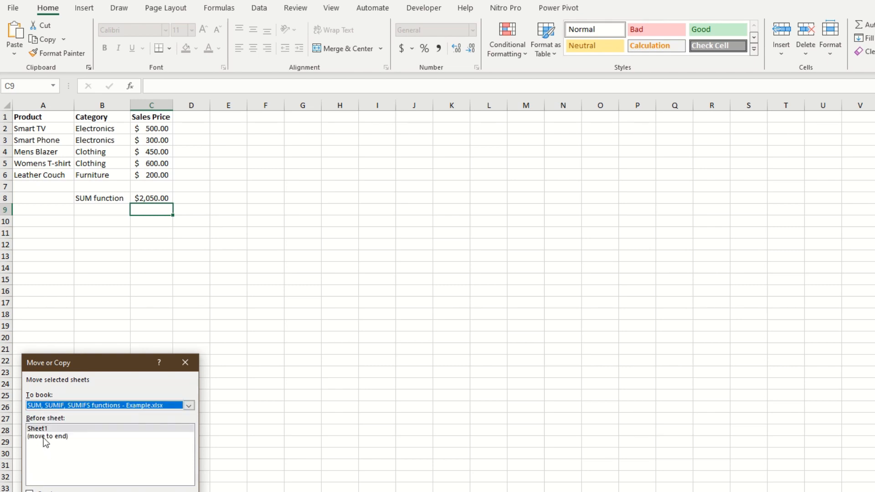
click(44, 437)
key(Tab)
key(Return)
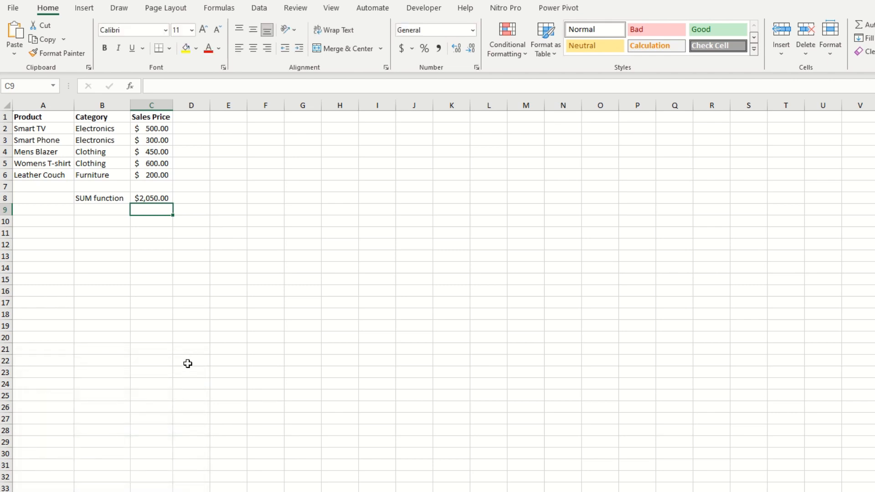
- Rename the original sheet as SUM Function and its copy as SUMIF Function
key(alt+h)
key(o)
key(r)
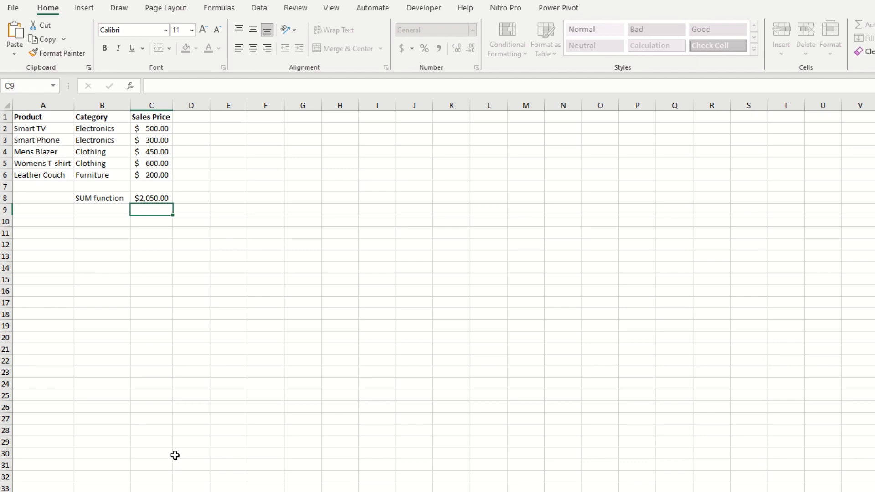
click(200, 428)
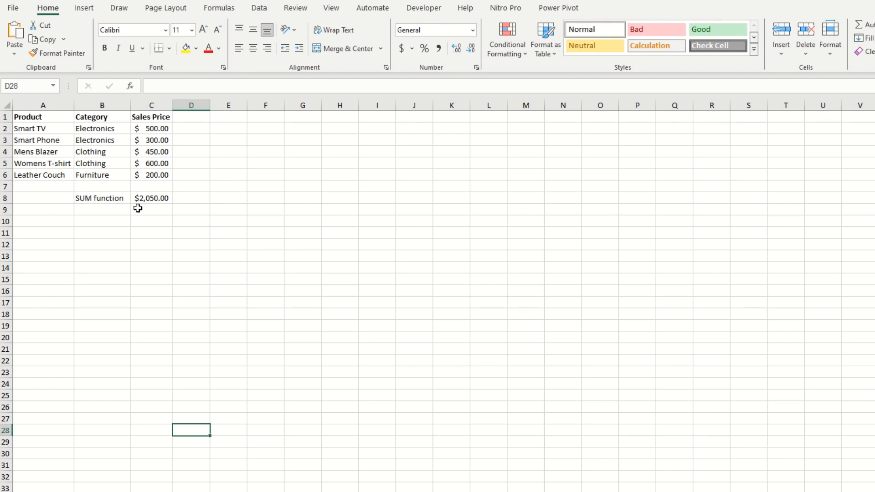
- Clear the SUM label and total below the table by deleting the contents of A7:D14
drag(94, 199, 153, 207)
drag(65, 184, 205, 271)
key(Delete)
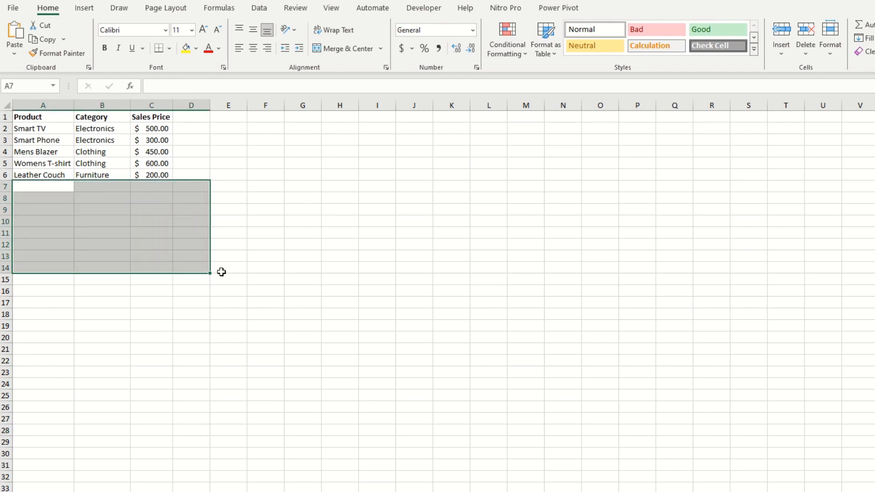
click(268, 275)
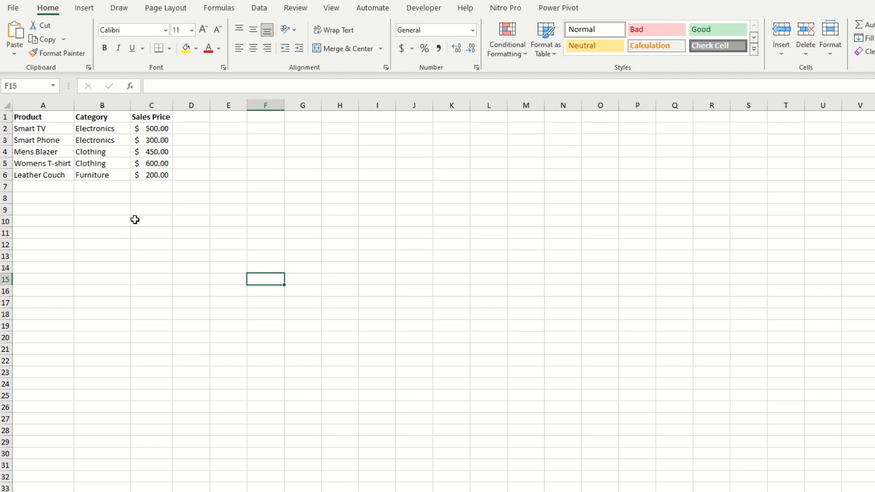
- Total the Electronics sales prices in cell C8 with the formula =SUMIF(B2:B6,"Electronics",C2:C6), and check it against C2:C3
click(147, 200)
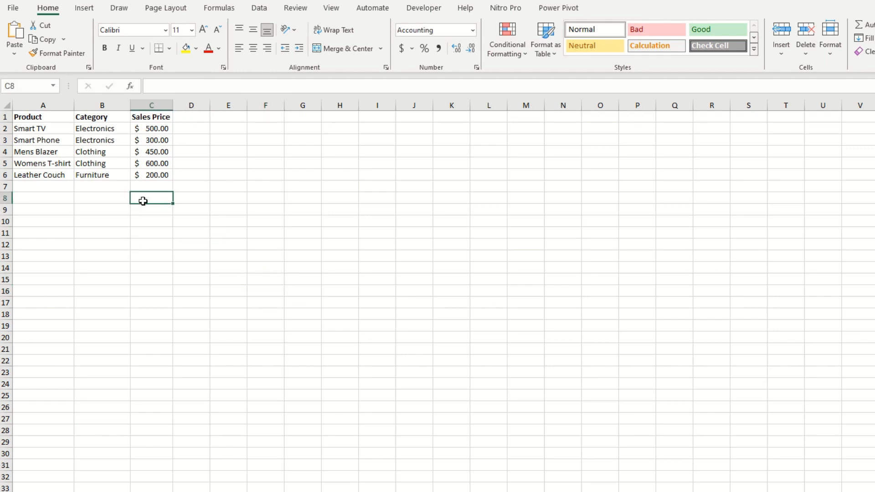
text(=SUMIF()
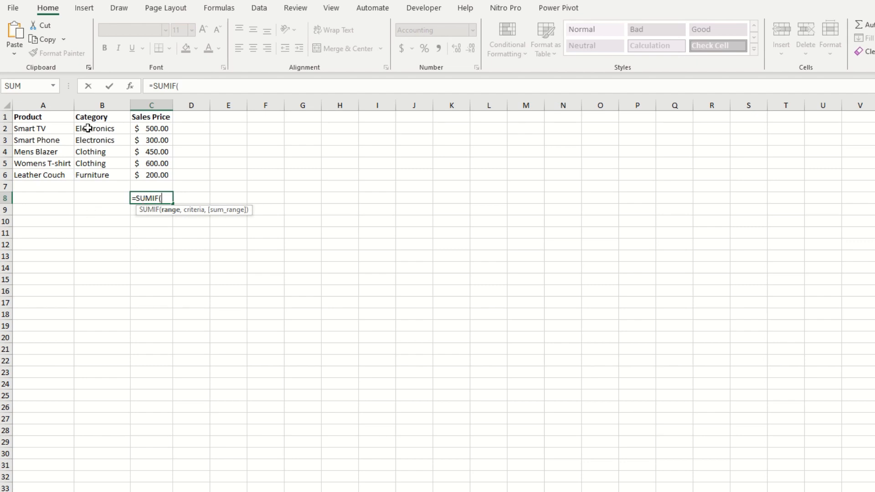
drag(88, 128, 86, 170)
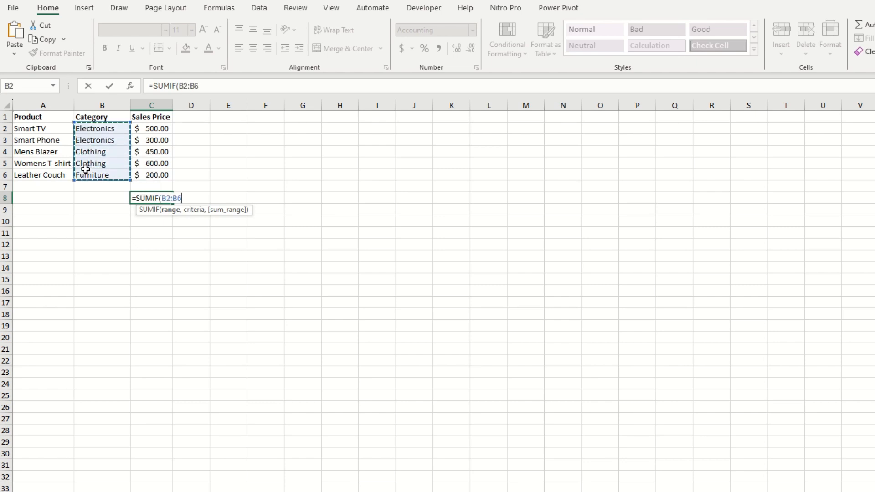
text(,)
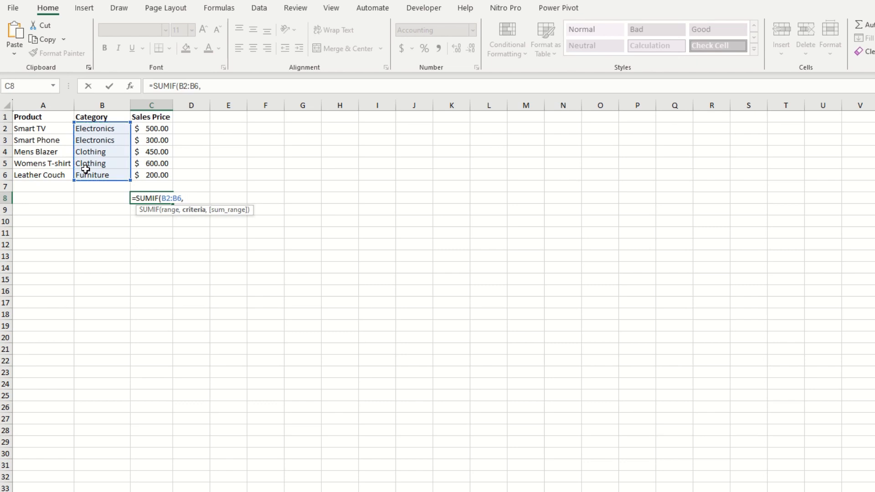
text("Electronics)
key(BackSpace)
key(BackSpace)
text(cs",)
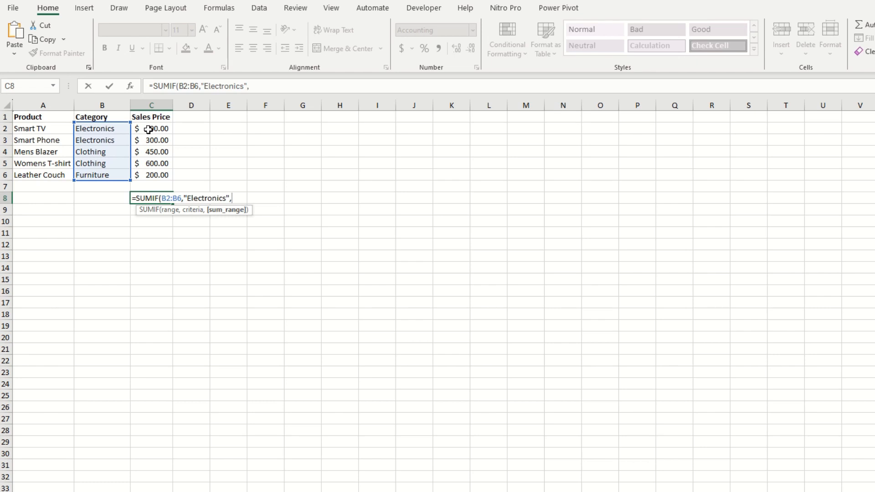
drag(149, 129, 146, 173)
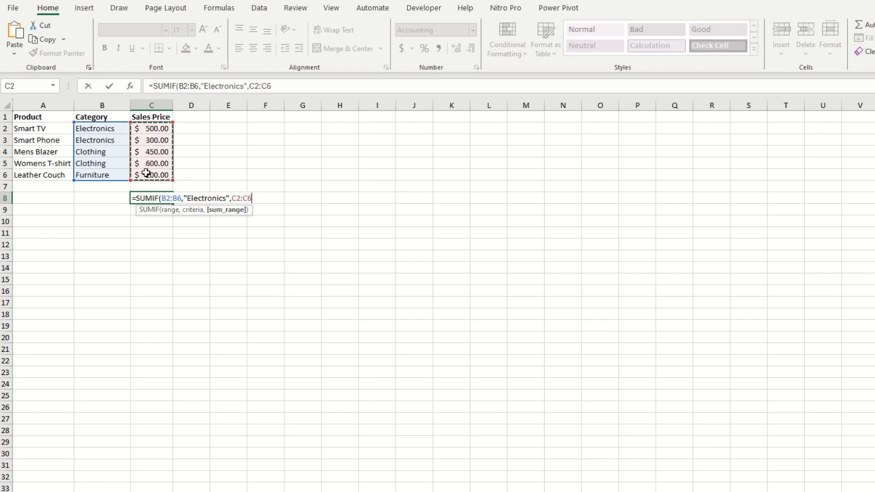
text())
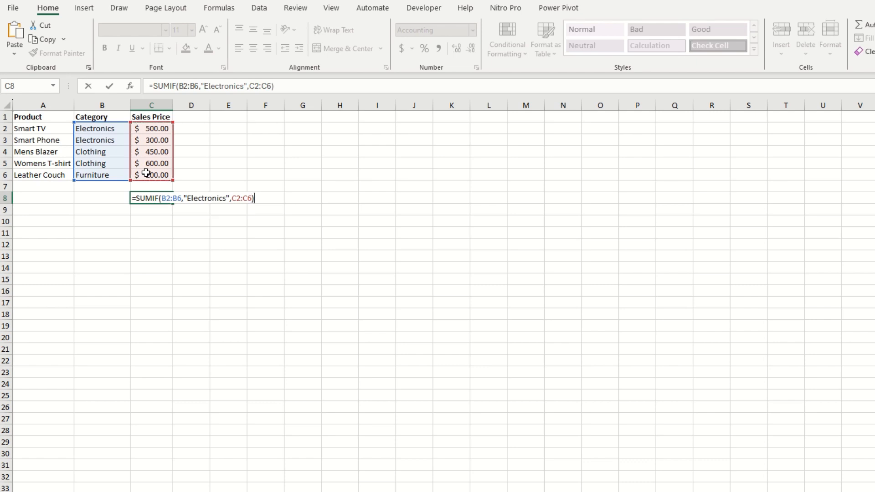
key(Return)
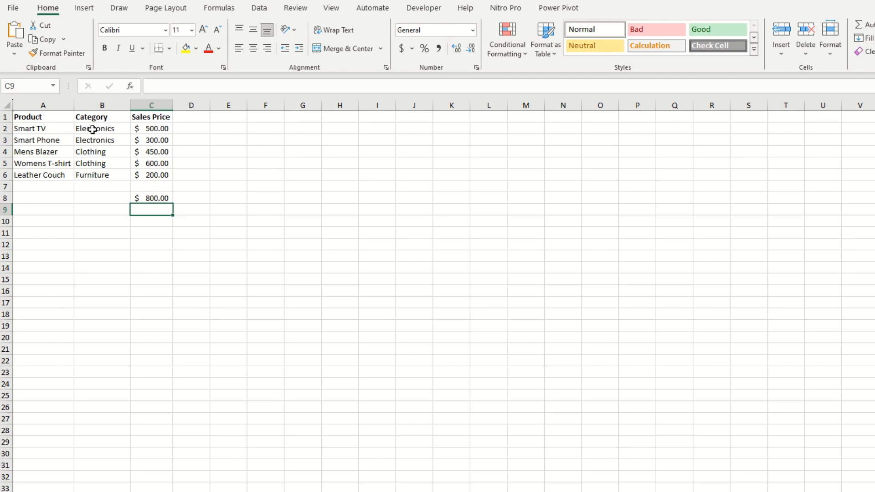
drag(153, 128, 152, 139)
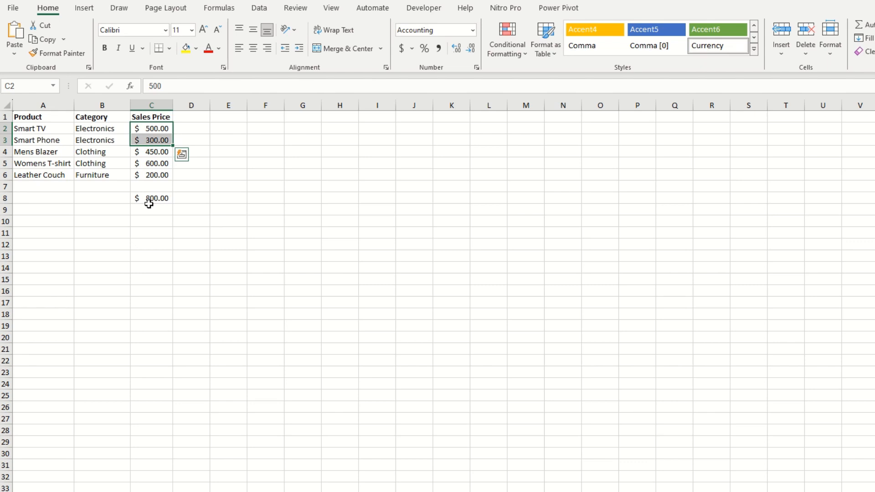
click(214, 218)
- Add the label "SUMIF Function" in cell B8 and widen column B to fit it
click(86, 199)
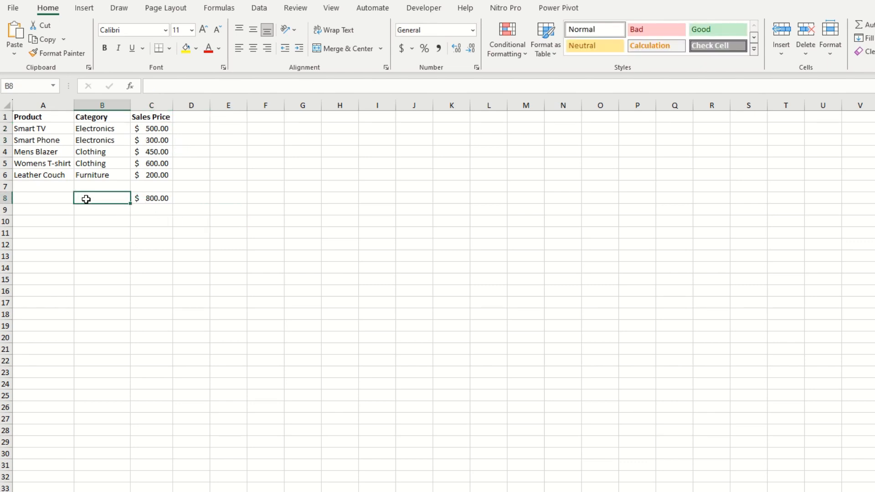
text(S)
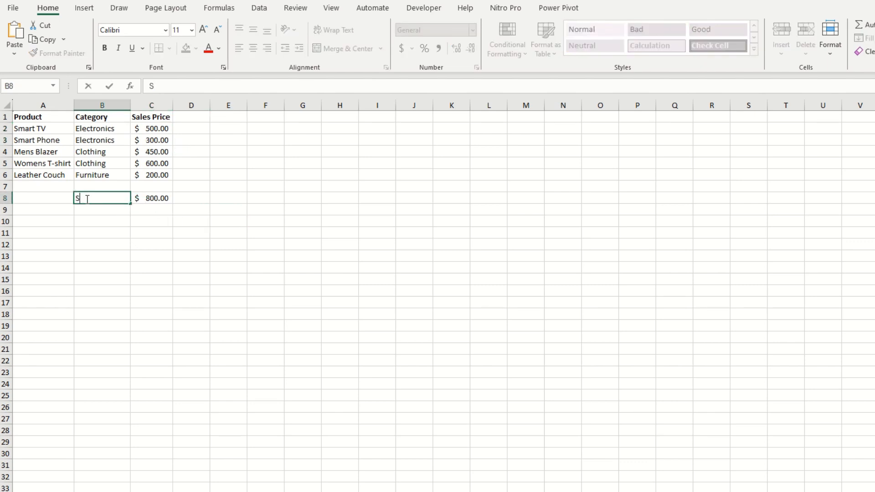
text(UMIF Function)
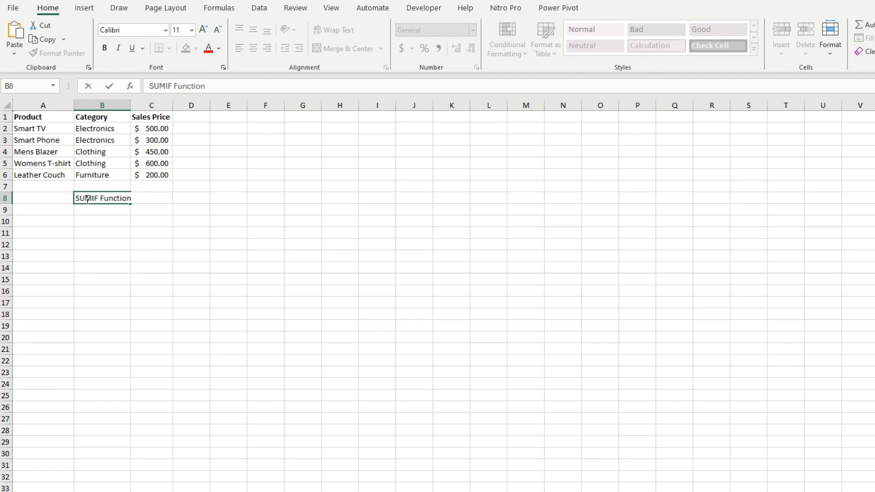
click(262, 301)
drag(131, 108, 140, 109)
click(259, 256)
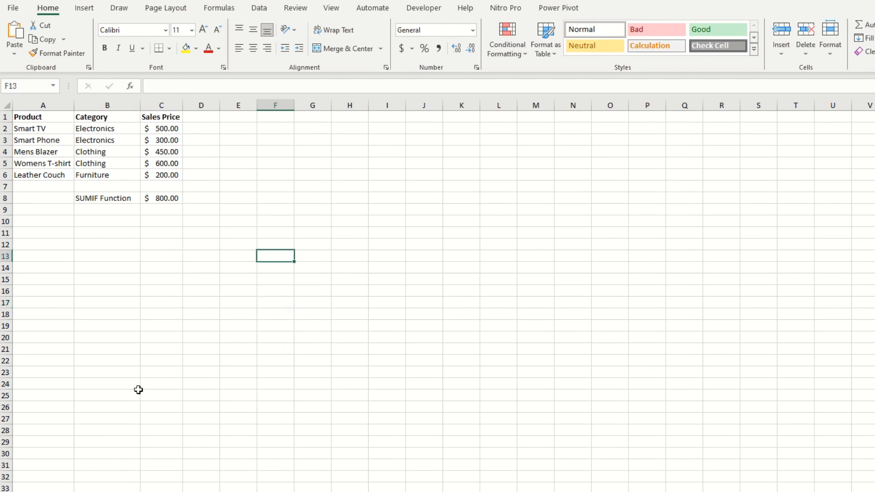
- Create a copy of the SUMIF Function sheet at the end of the workbook
right_click(143, 491)
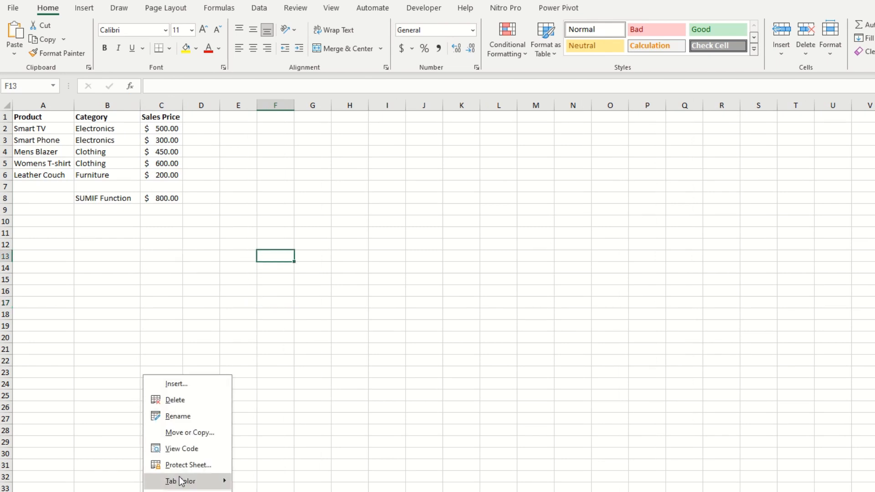
click(179, 433)
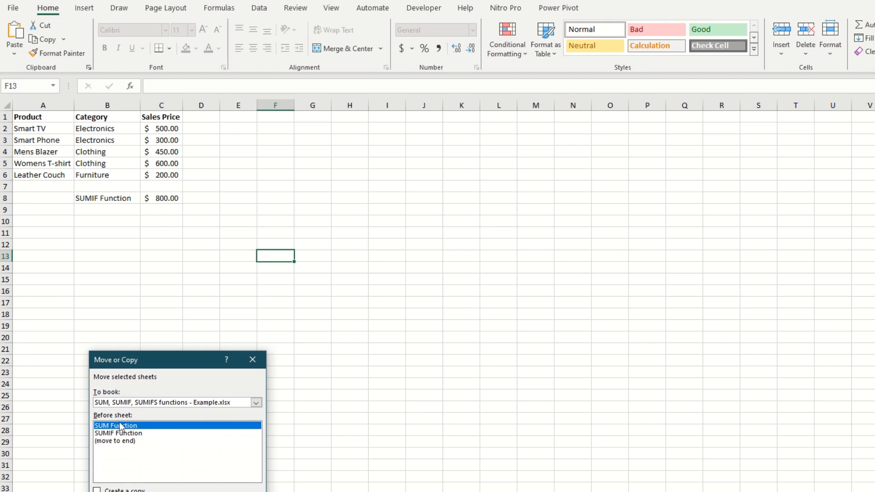
click(112, 441)
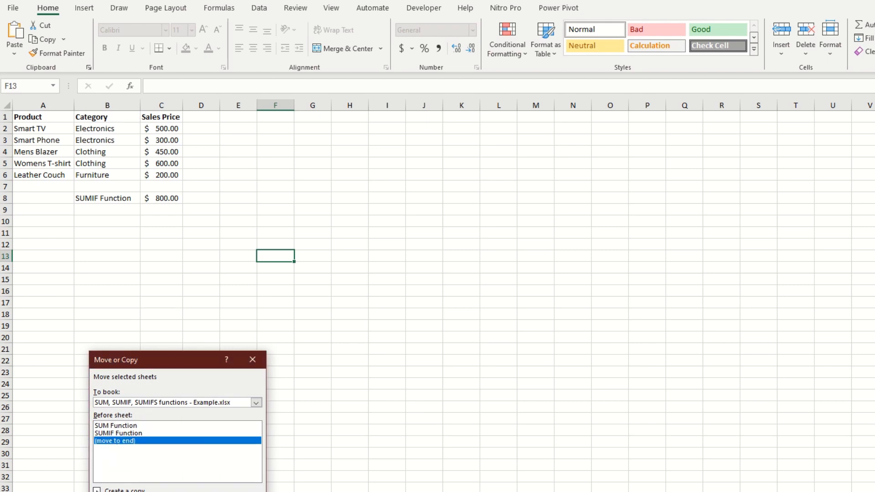
key(alt+c)
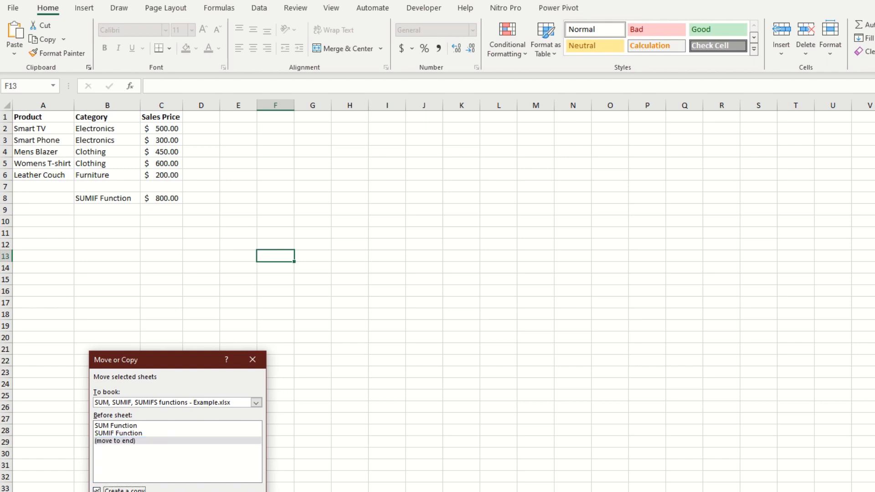
key(Return)
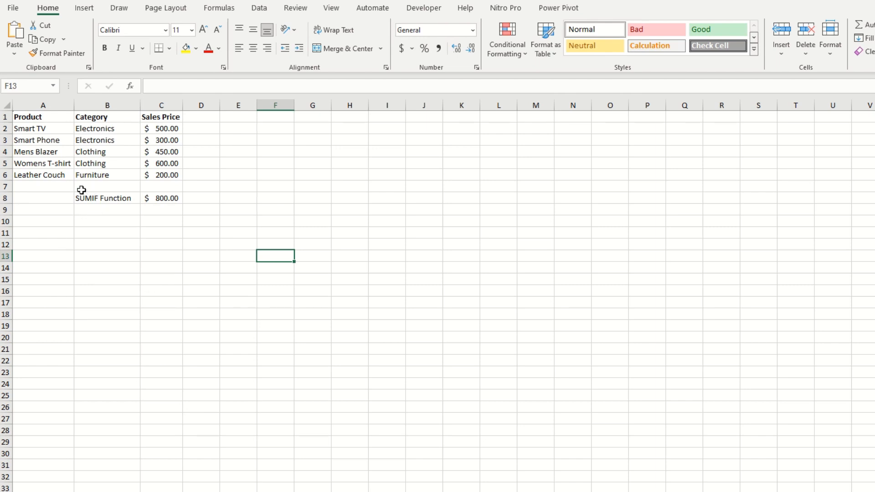
- Clear the SUMIF label and total below the table by deleting the contents of A8:D13
drag(68, 194, 208, 253)
key(Delete)
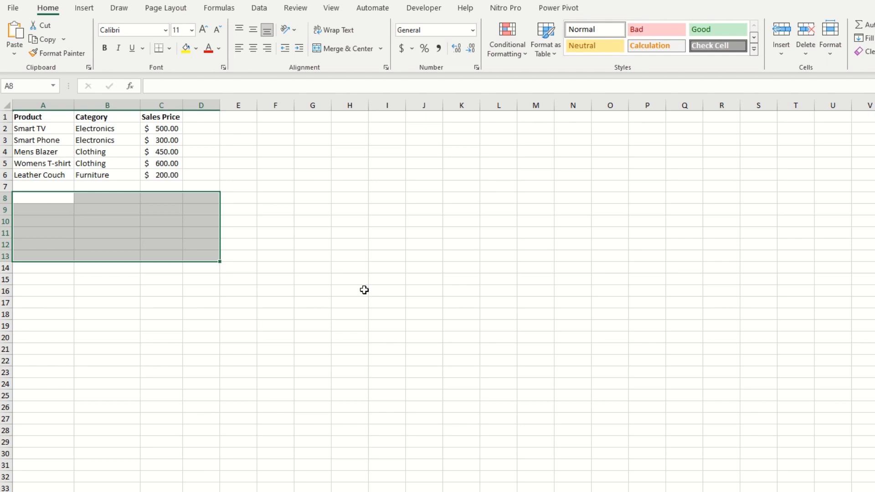
click(340, 267)
- Insert a new column before Sales Price and give it the header "Region" in C1
click(158, 106)
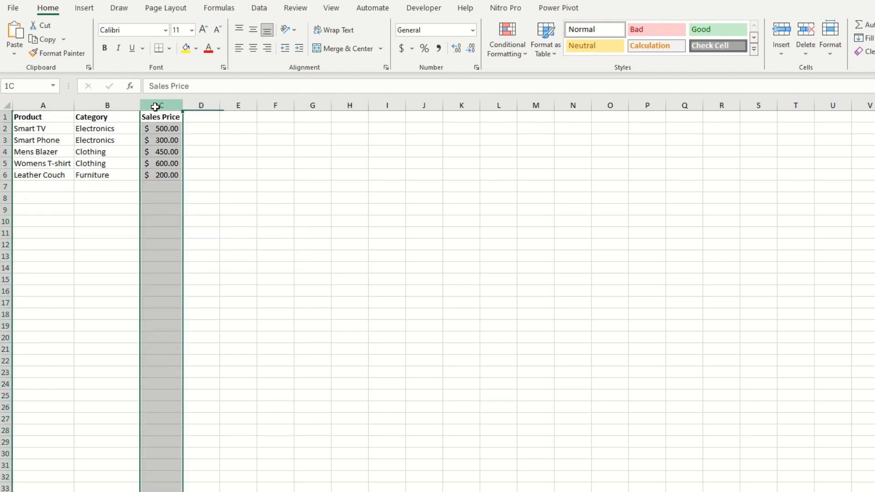
right_click(157, 110)
click(189, 221)
click(149, 117)
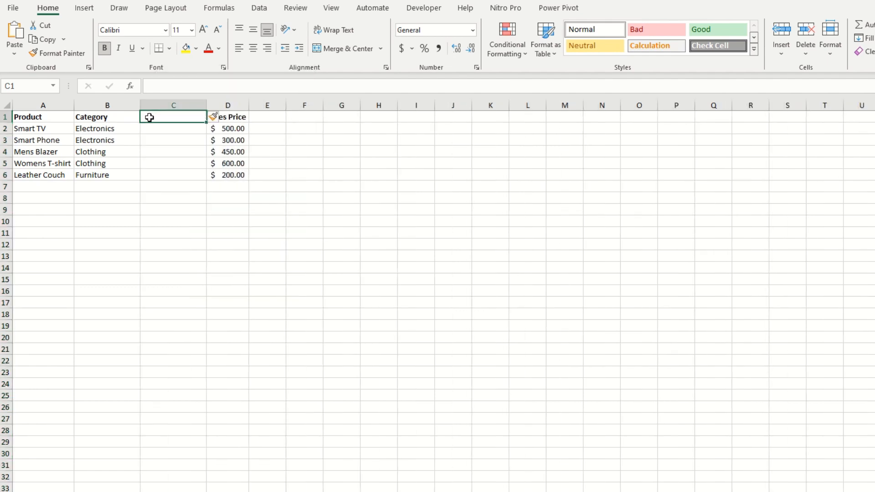
text(Region)
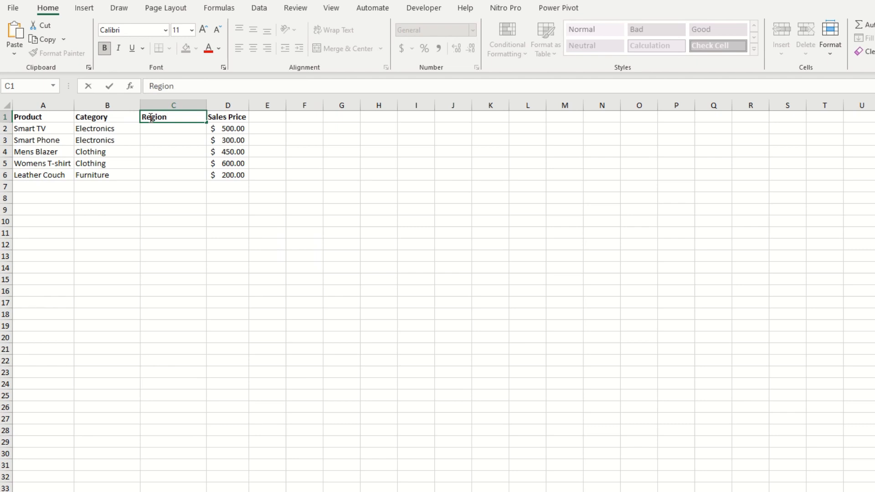
key(Tab)
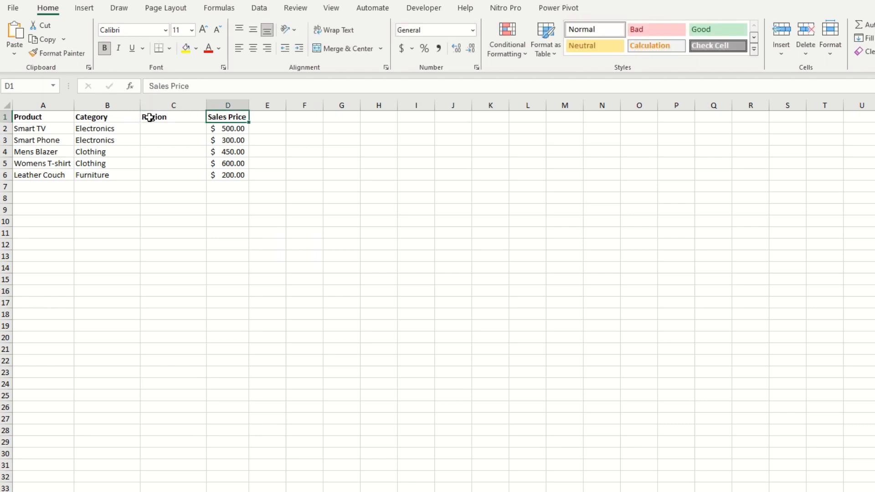
- Fill the Region column in C2:C6 with USA, Asia, USA, Australia and Asia
click(159, 131)
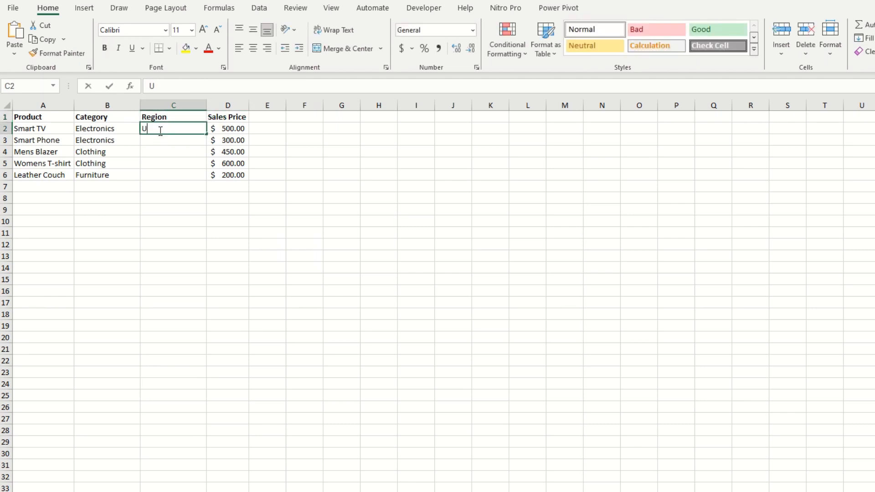
text(USA)
key(Return)
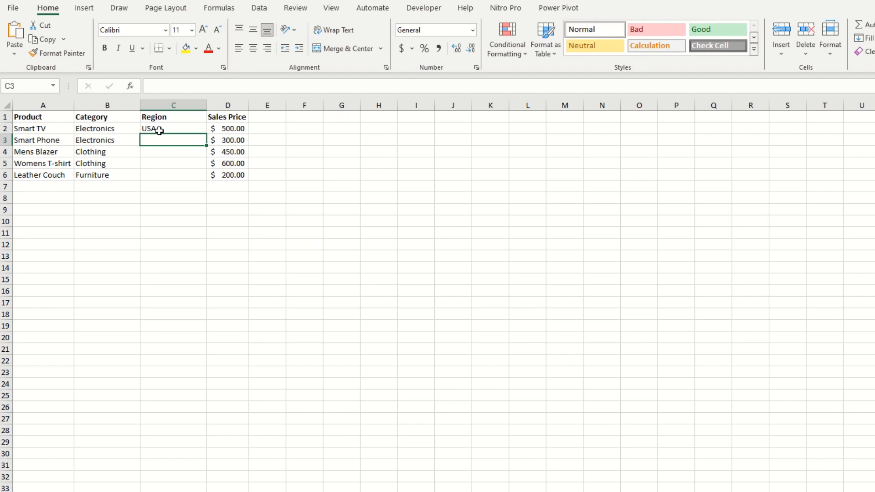
text(Asia)
key(Return)
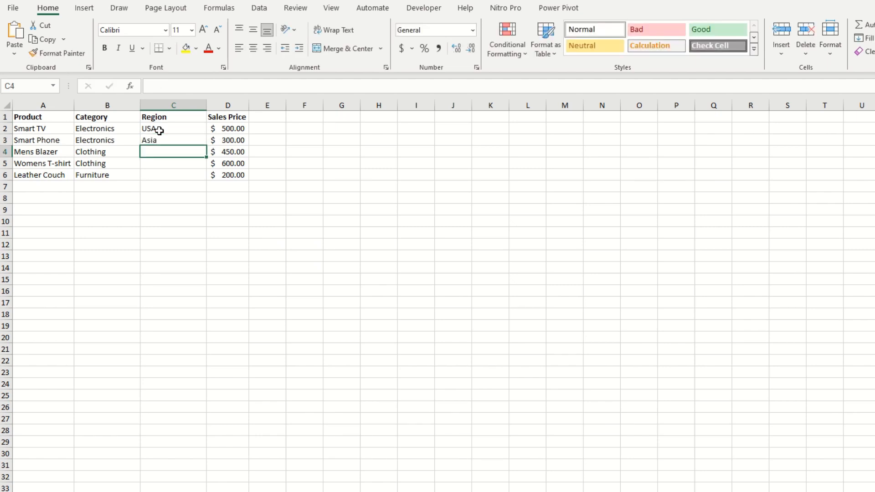
text(USA)
key(Return)
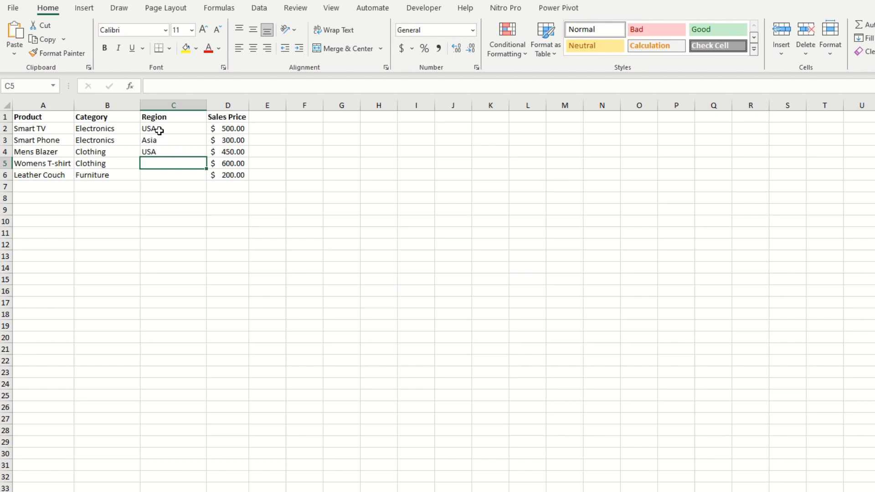
text(A)
key(BackSpace)
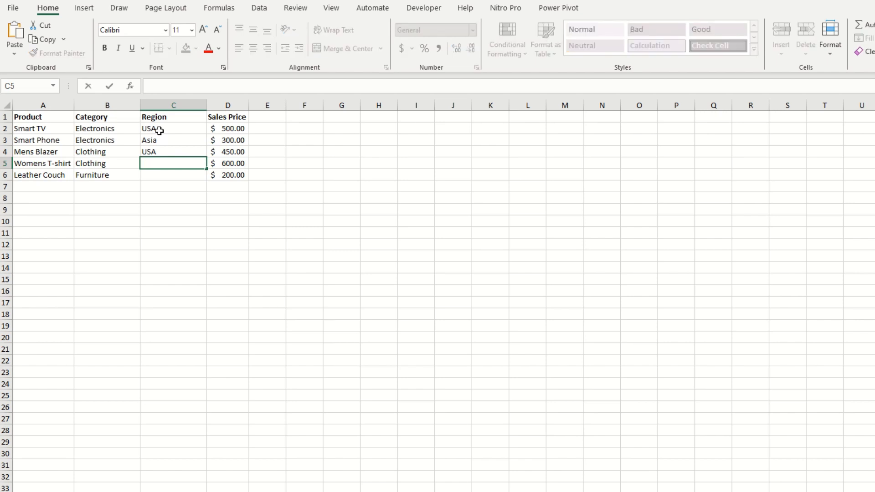
text(Australia)
key(Return)
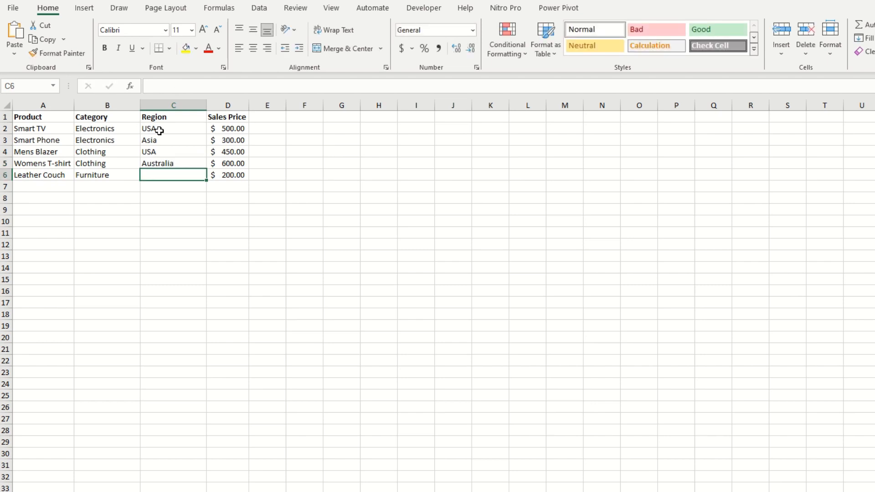
text(Asia)
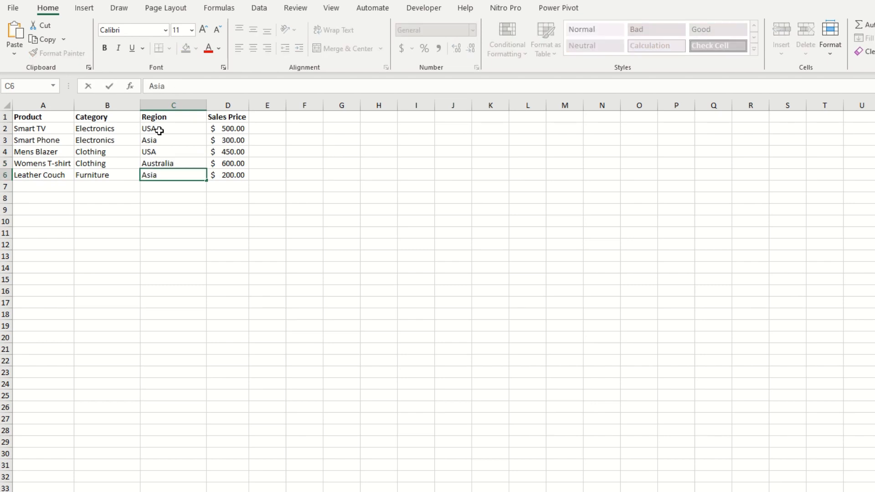
- Insert a new column before Sales Price, head it "SalesPerson Name" in D1 and widen column D to fit
click(224, 104)
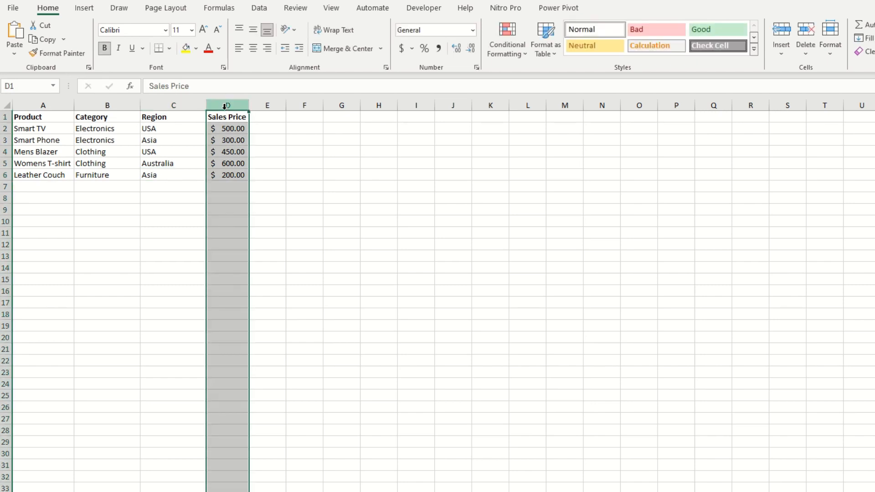
right_click(226, 105)
click(257, 223)
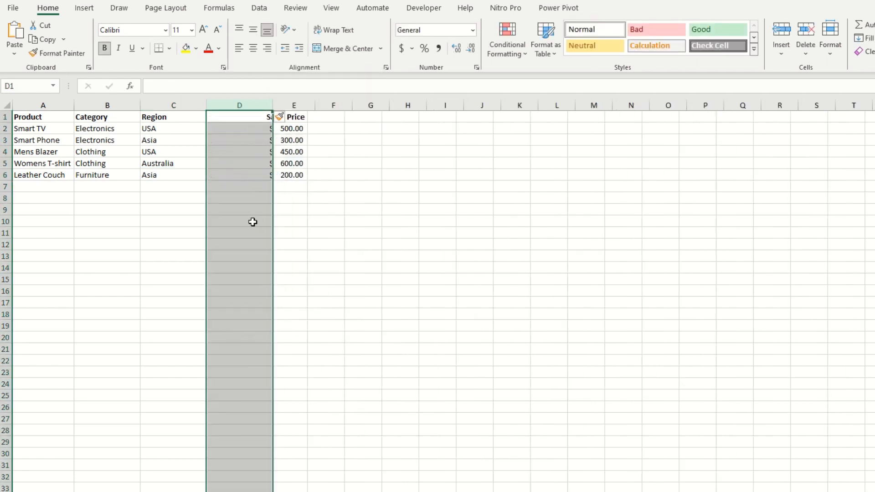
click(226, 116)
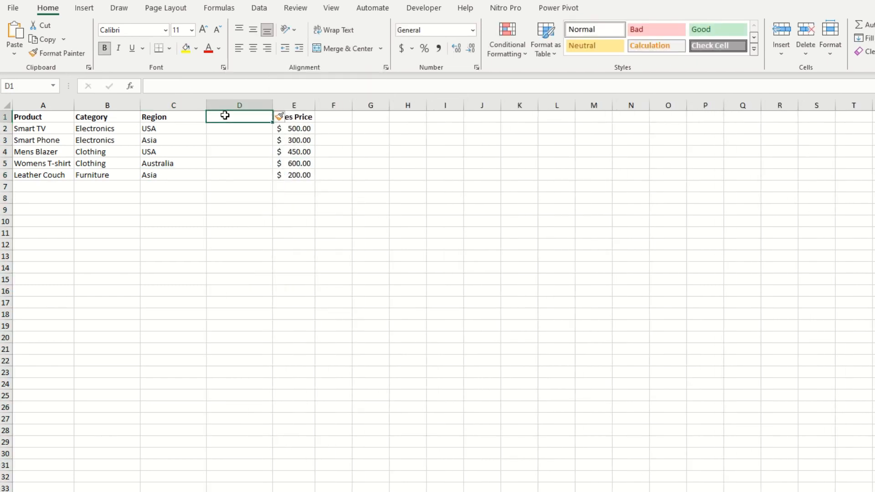
text(Sales)
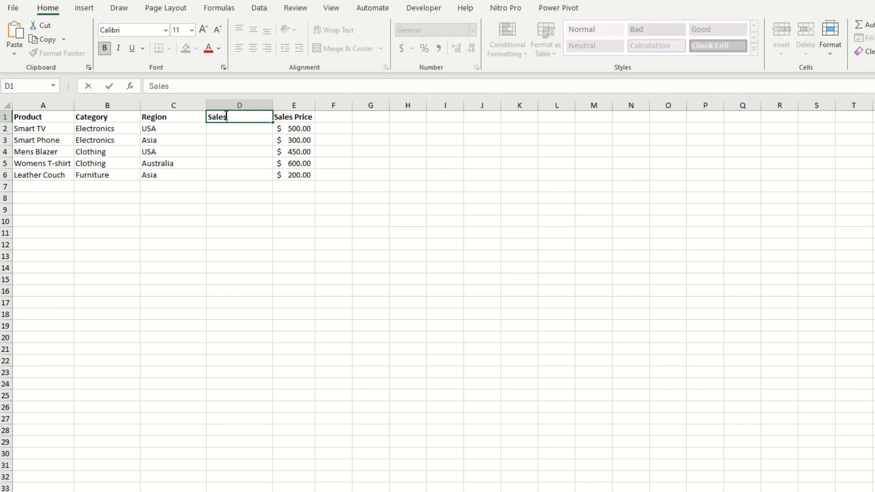
text(Person Name)
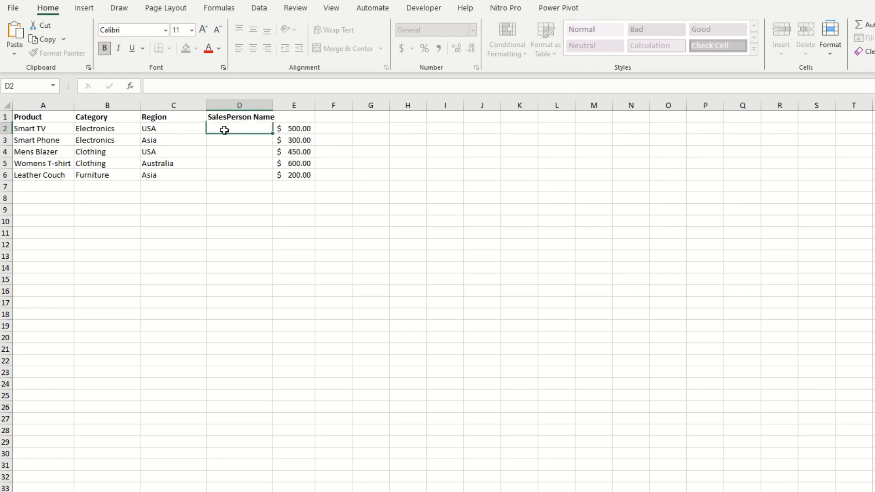
key(Return)
double_click(273, 106)
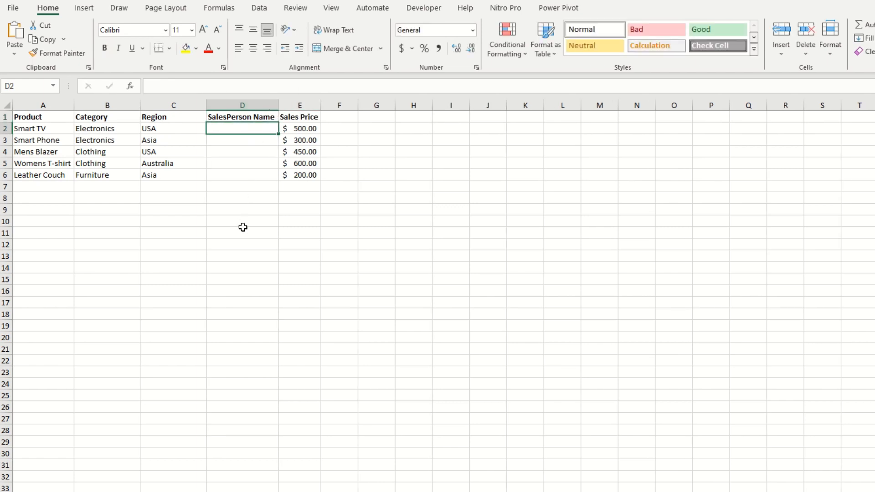
- Fill D2:D6 with two salespeople's first names, one for rows 2, 3 and 5 and the other for rows 4 and 6
text(John)
key(Return)
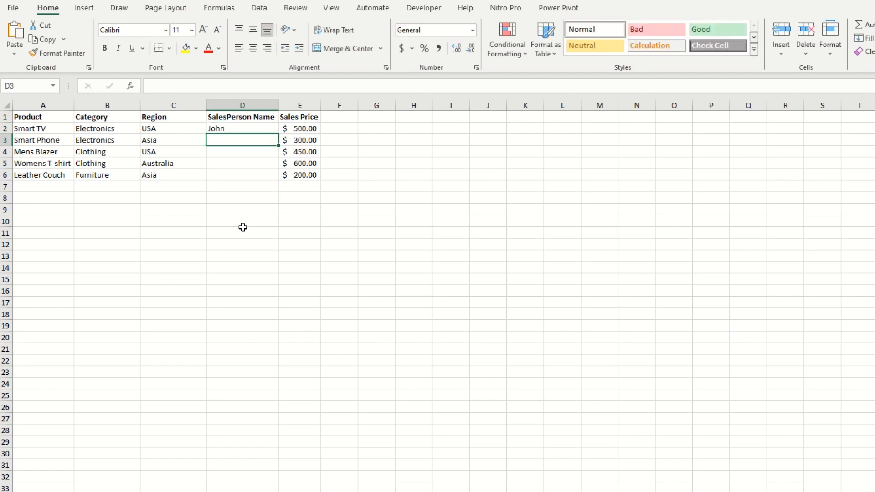
text(John)
key(Return)
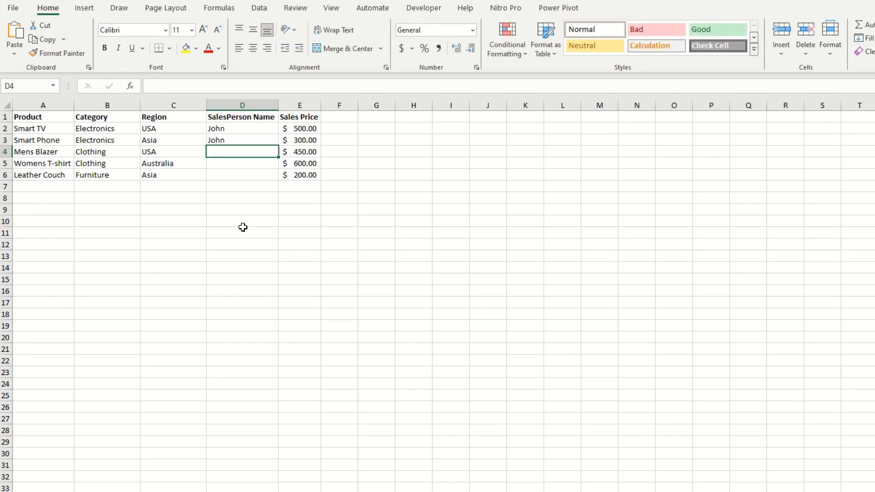
text(Adam)
key(Return)
text(John)
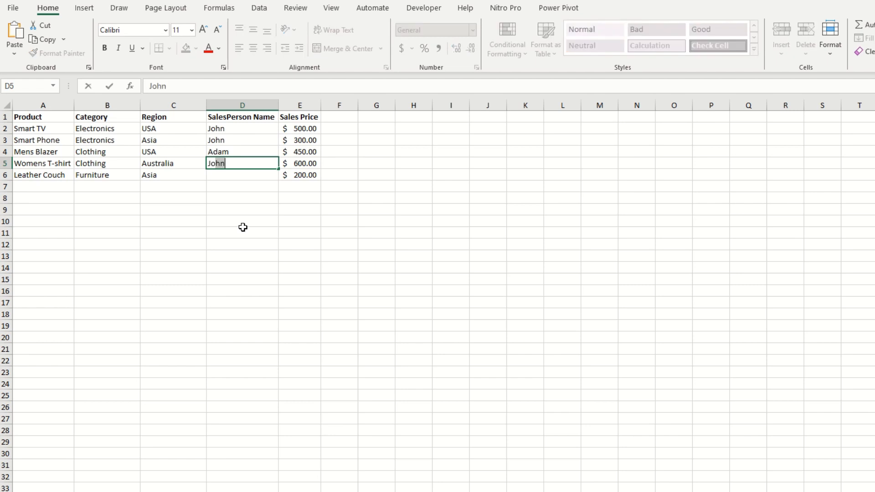
key(Return)
text(Adam)
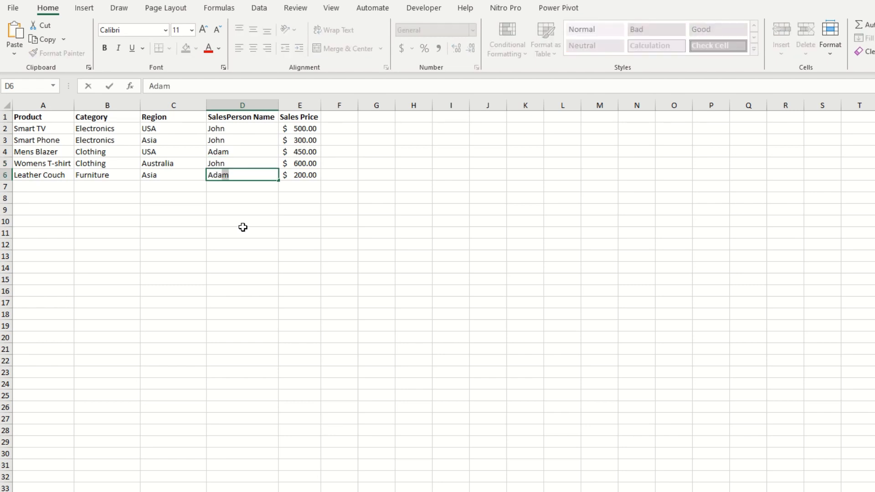
key(Return)
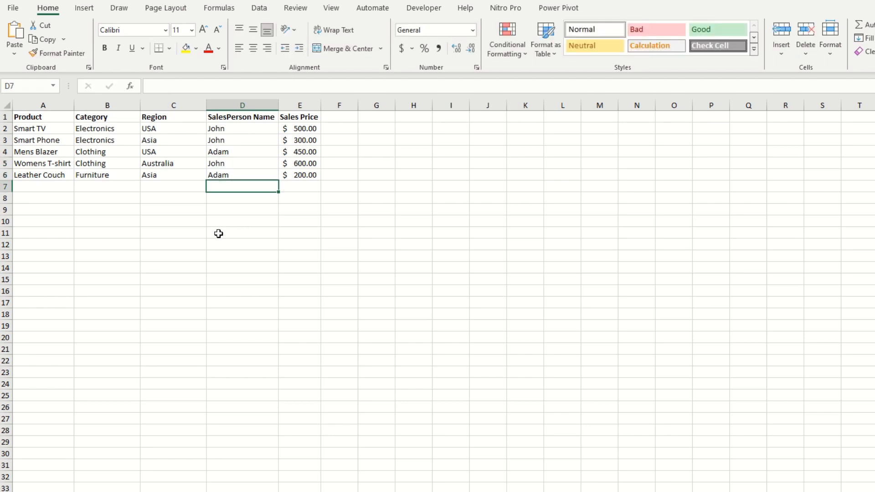
- Start a SUMIFS formula in D9 with sum range E2:E6 and the first criterion "Electronics" on B2:B6
click(152, 236)
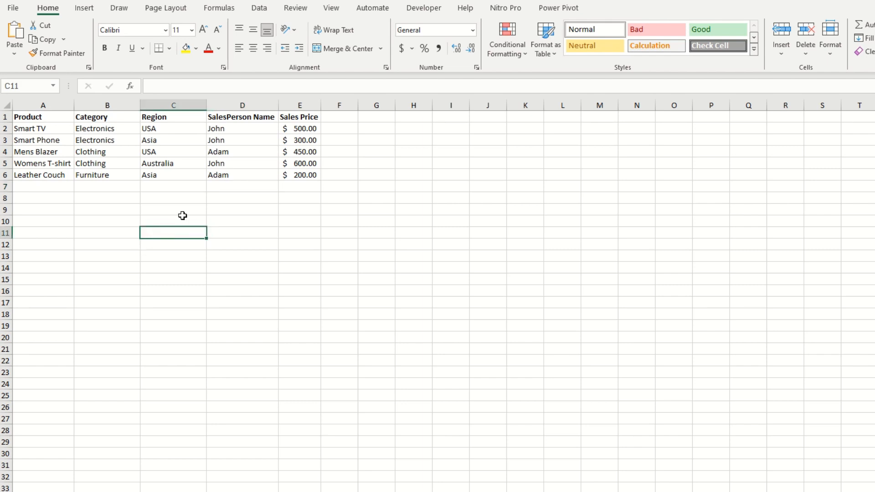
click(214, 213)
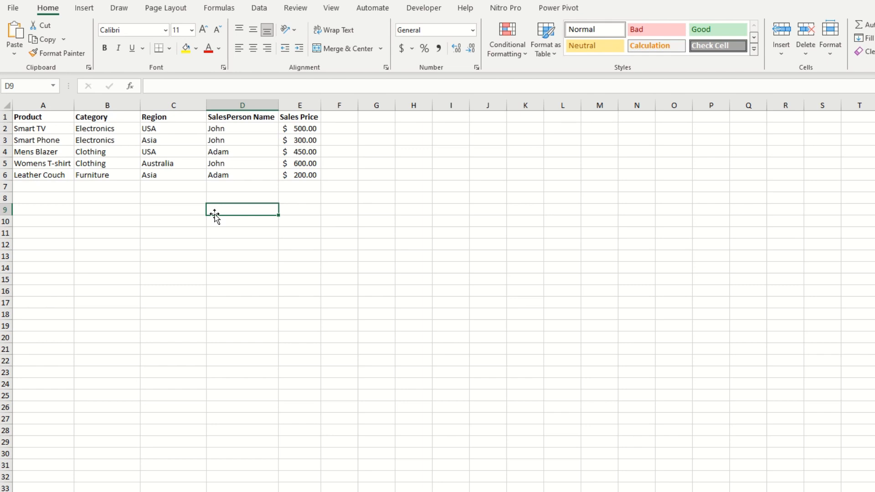
text(=SUM)
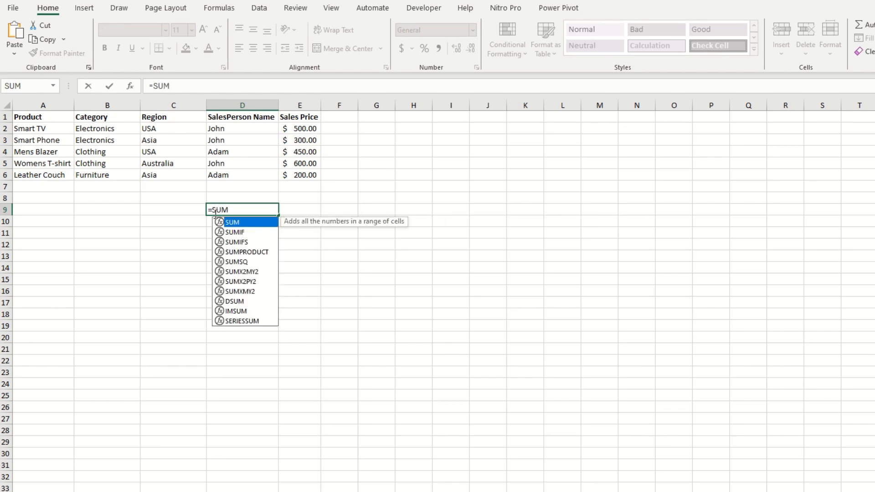
text(IFS()
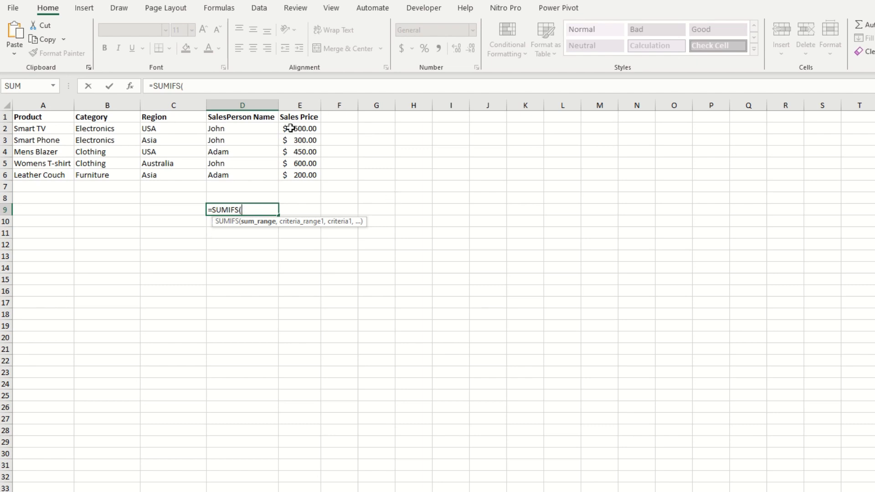
drag(297, 129, 300, 176)
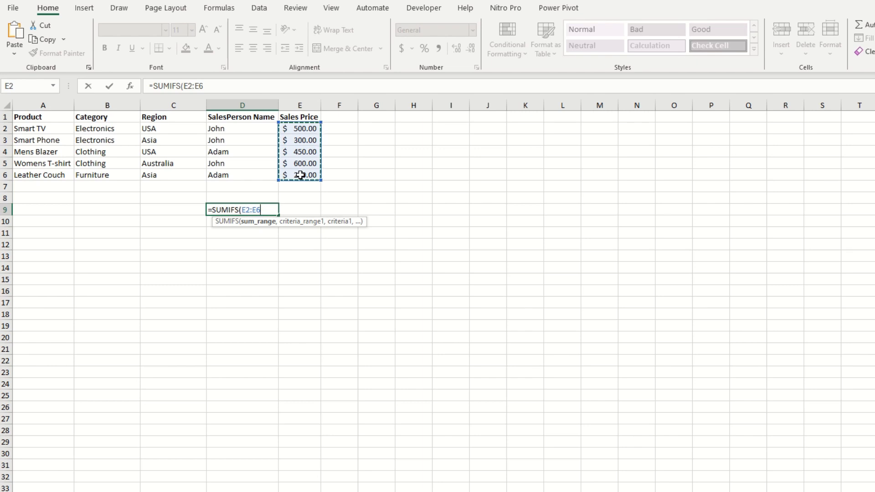
text(,)
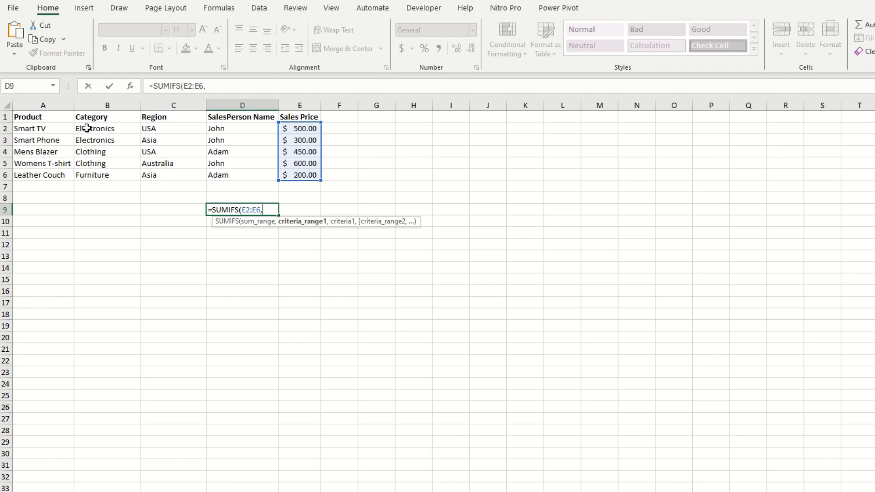
drag(89, 129, 93, 174)
text(,"Electronics)
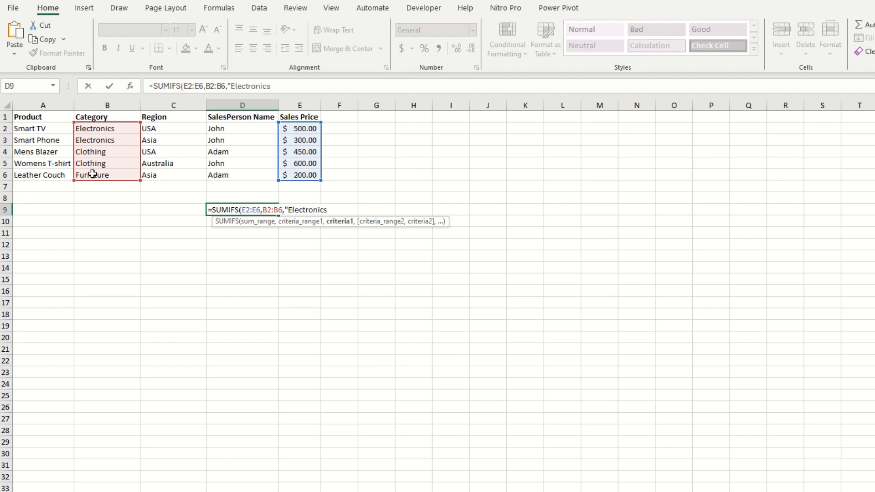
text(",)
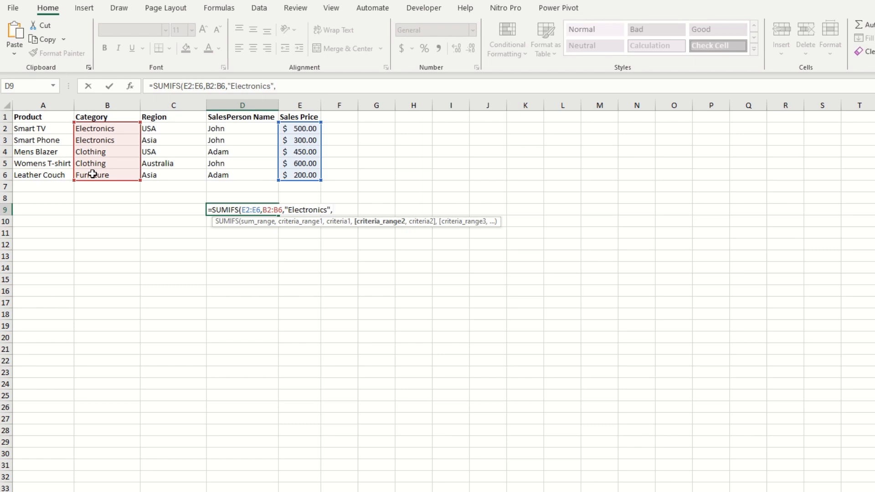
- Complete the SUMIFS formula with criterion "USA" on C2:C6 and the first salesperson's name (as in D2) on D2:D6
drag(155, 128, 150, 178)
text(,")
text(USA)
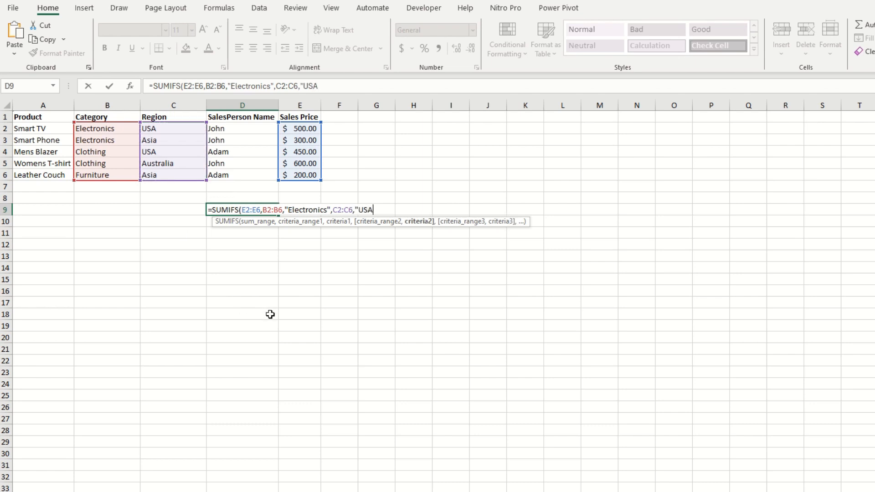
text(",)
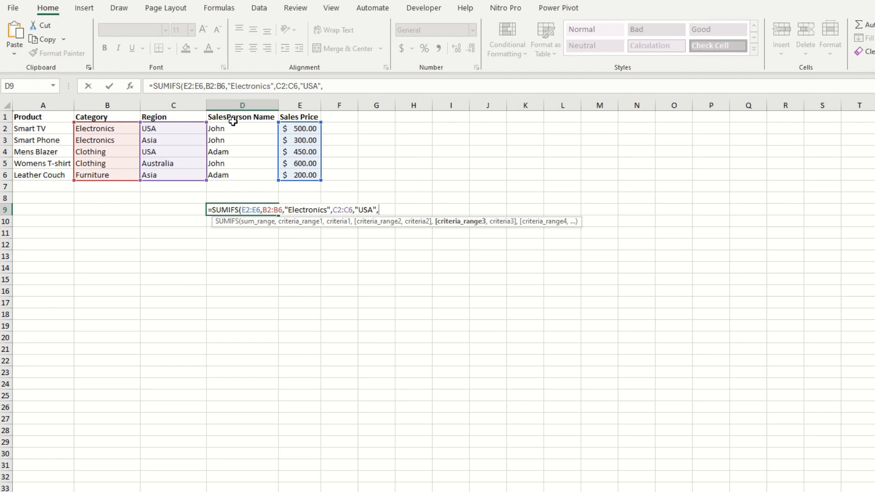
drag(233, 127, 236, 180)
text(,")
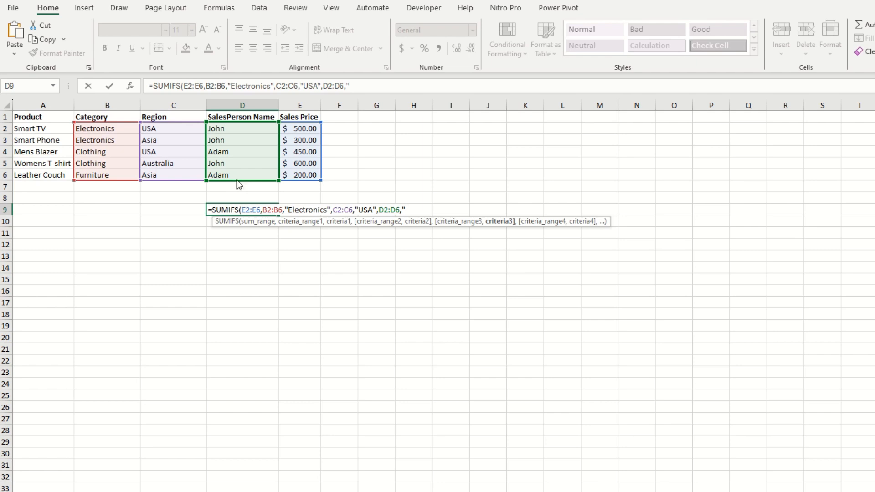
text(John"))
key(Return)
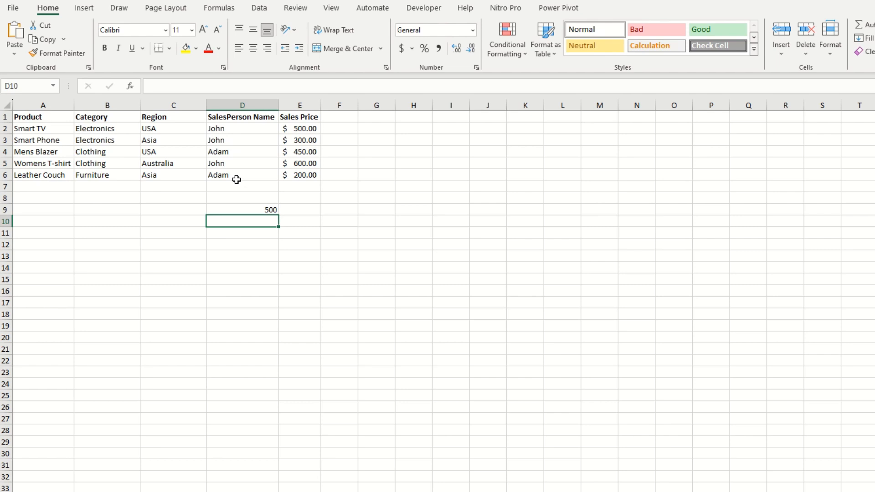
- Review the criteria of the SUMIFS formula in D9 and compare them with the table row B2:E2
click(235, 207)
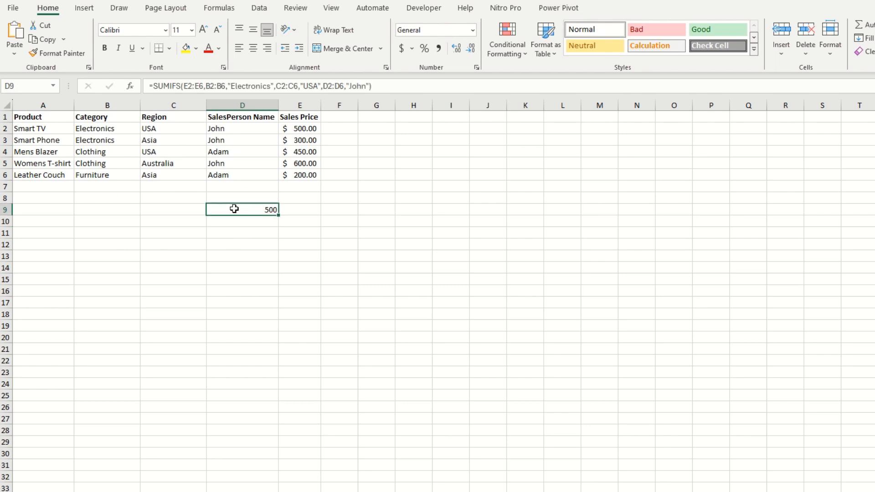
click(248, 86)
click(307, 86)
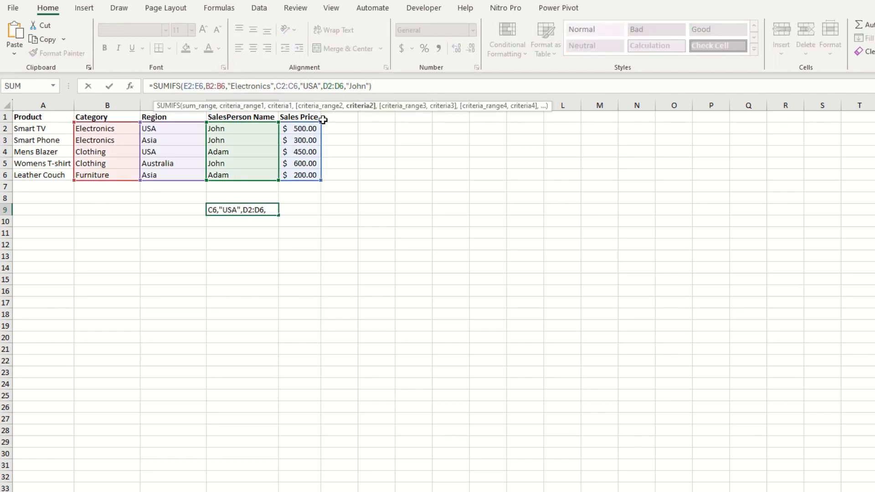
click(353, 86)
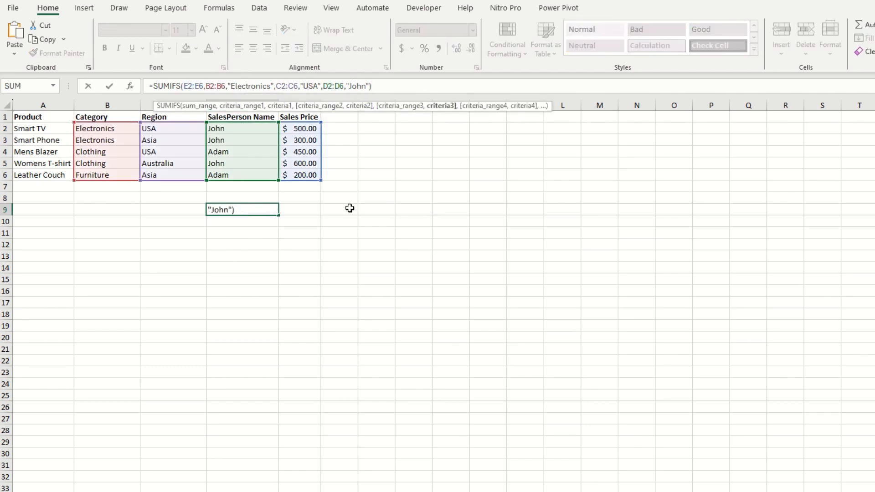
click(383, 84)
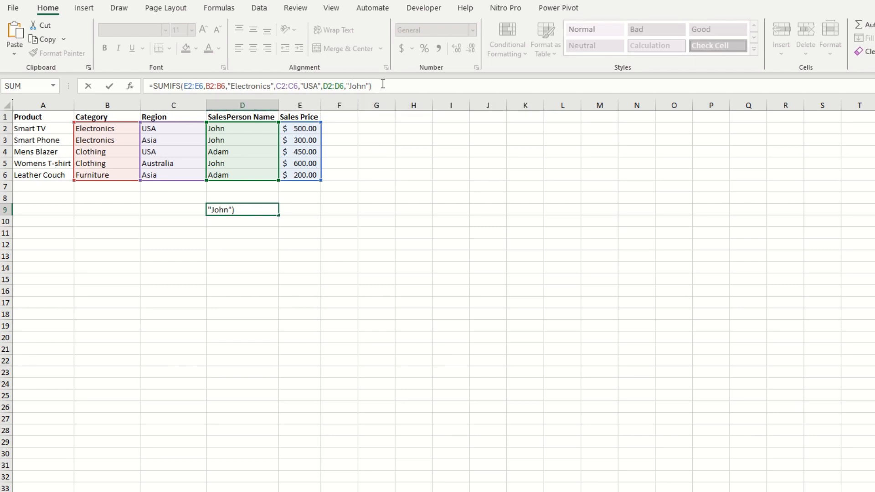
key(Return)
drag(92, 129, 305, 131)
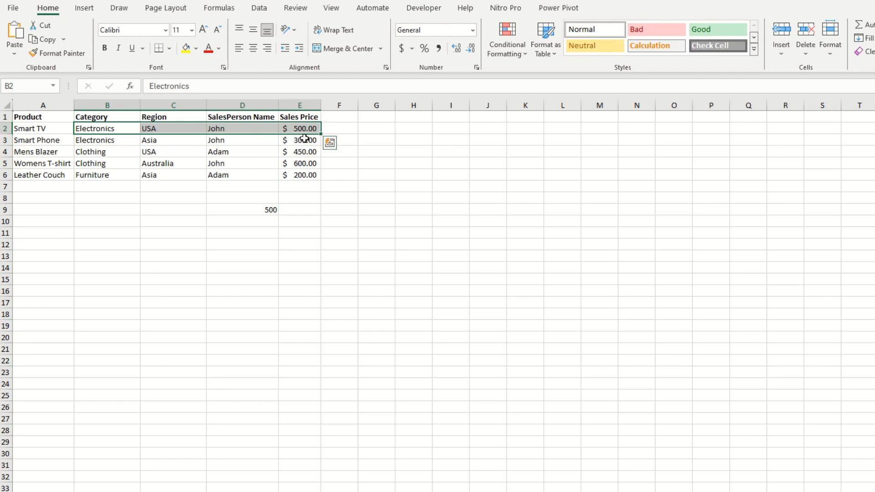
click(262, 212)
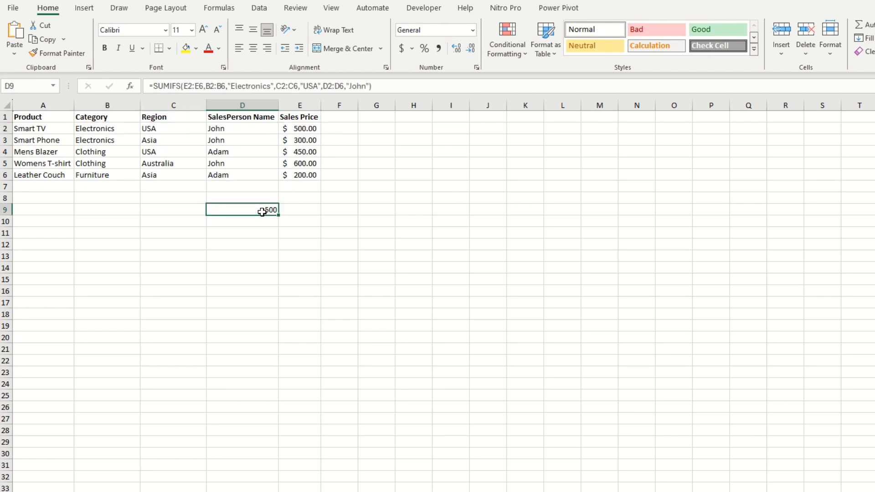